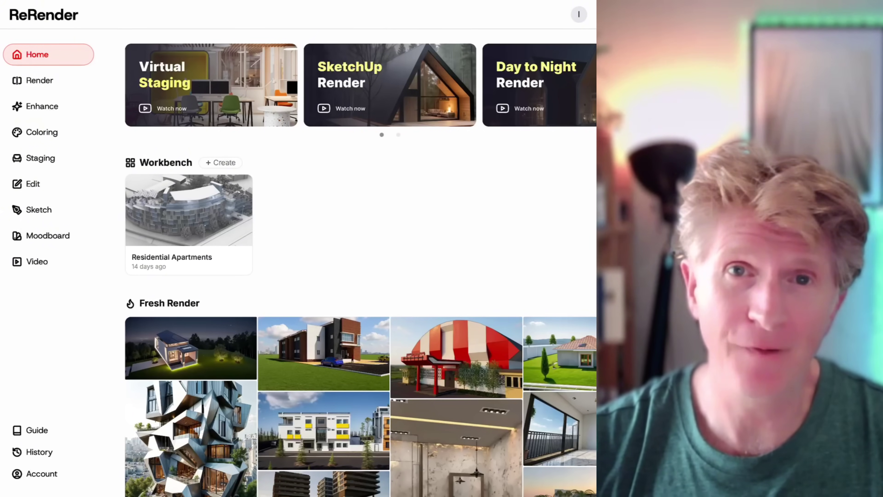
View the Interior, Style and Sketch render mode guides.
scroll(361, 260, "down", 1)
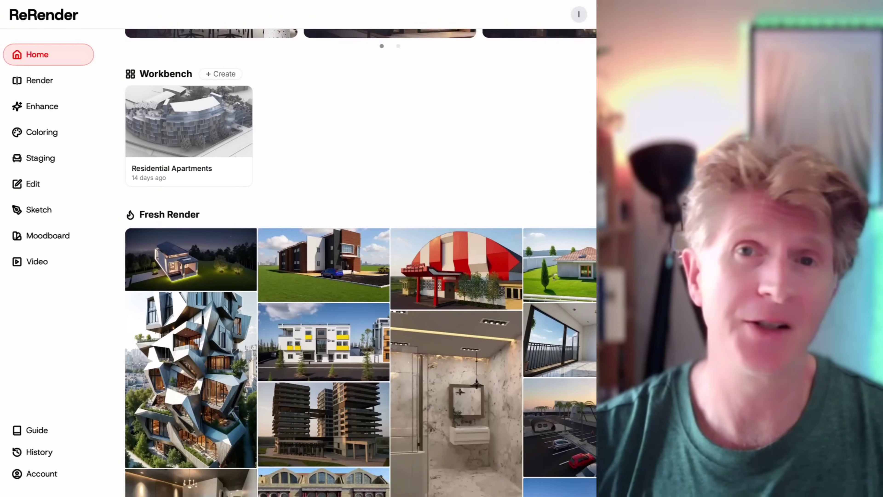
scroll(360, 261, "down", 3)
scroll(361, 261, "down", 5)
scroll(360, 261, "down", 12)
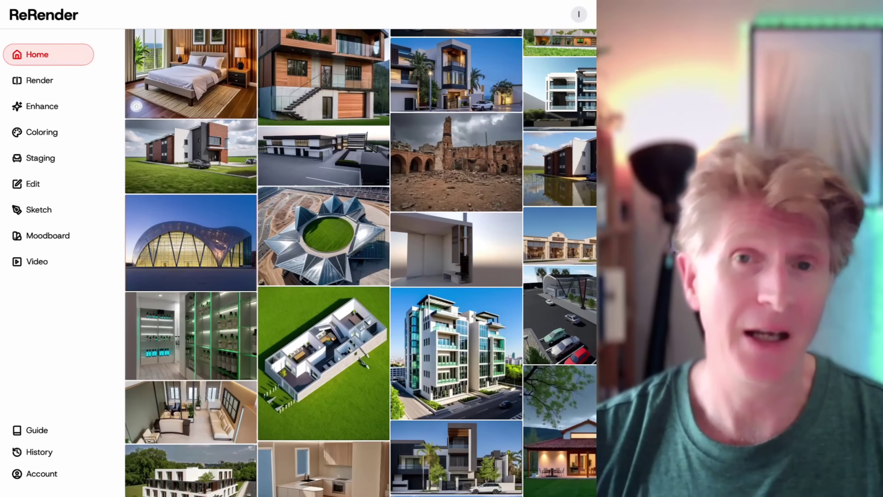
scroll(360, 261, "down", 13)
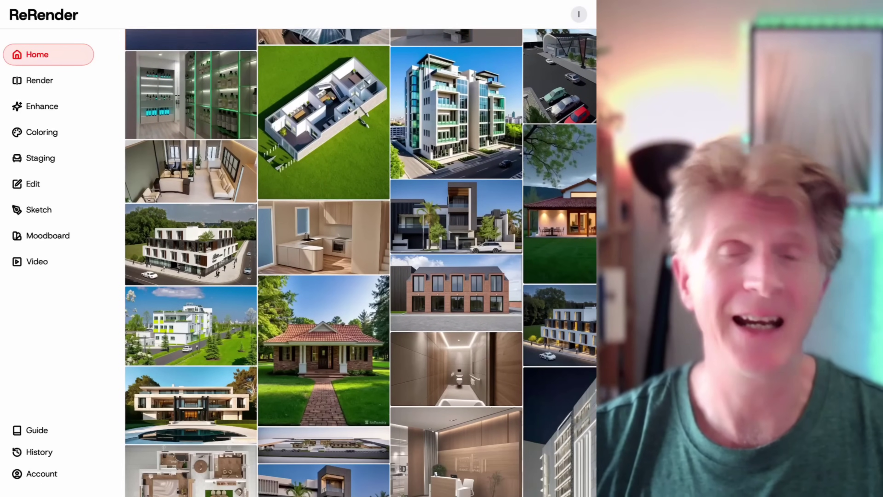
scroll(361, 261, "down", 13)
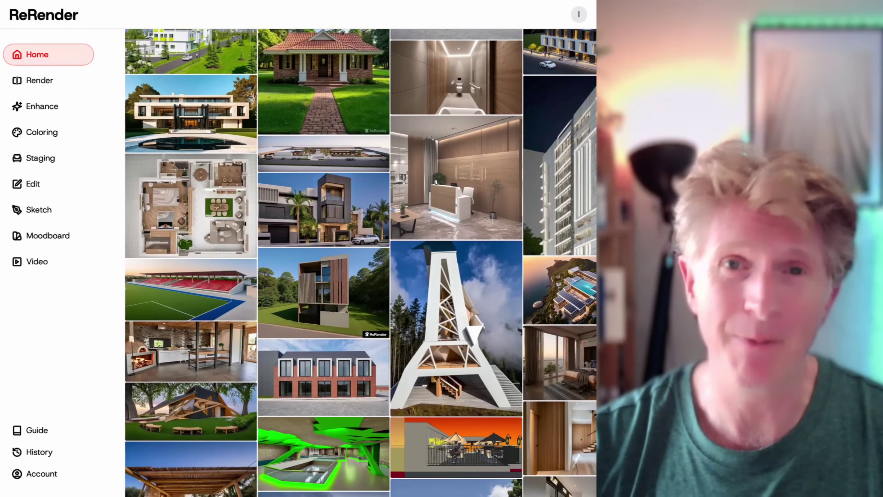
scroll(361, 261, "down", 14)
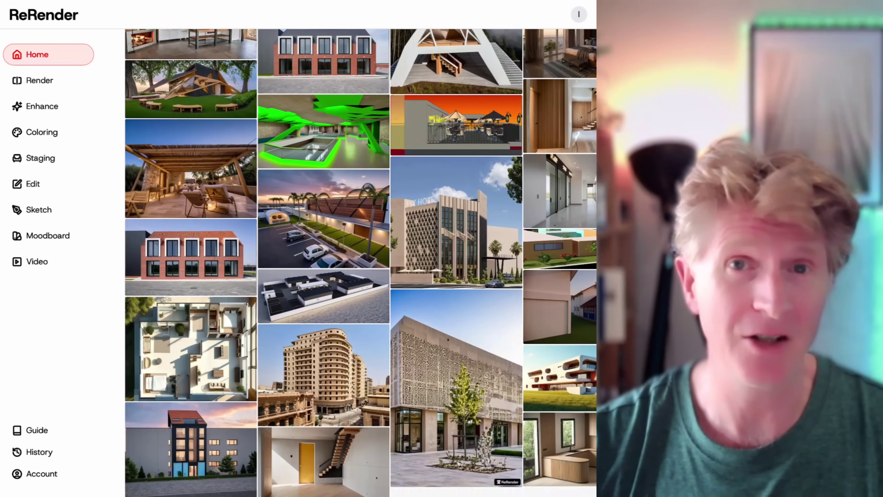
scroll(360, 261, "down", 20)
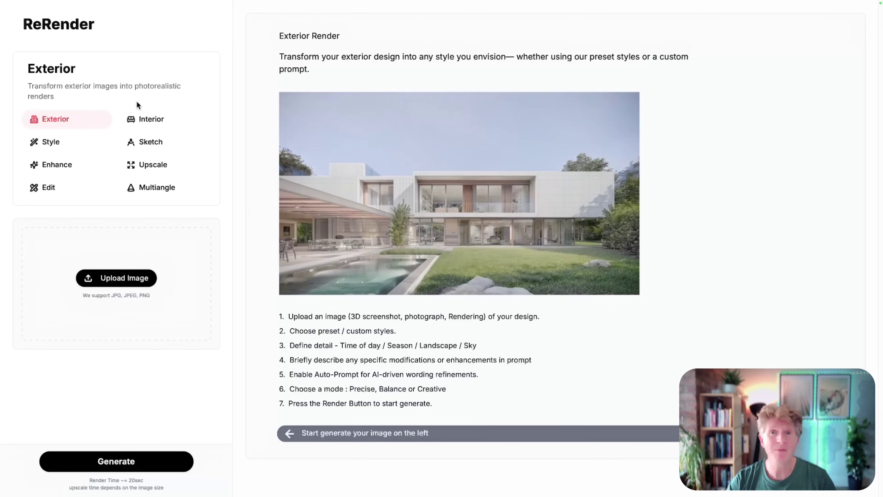
left_click(143, 119)
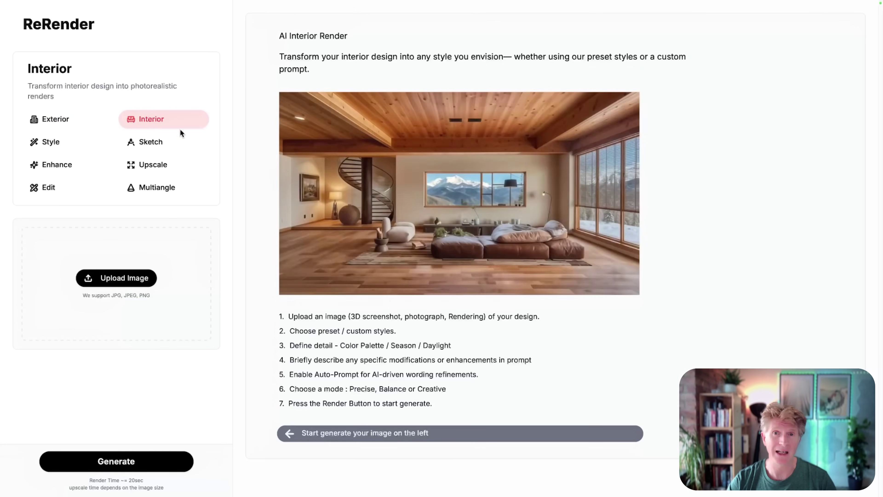
left_click(56, 142)
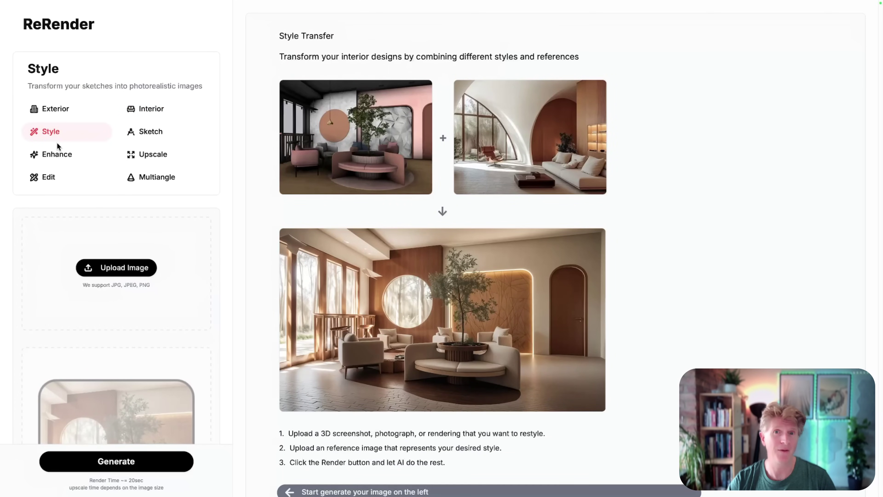
left_click(144, 134)
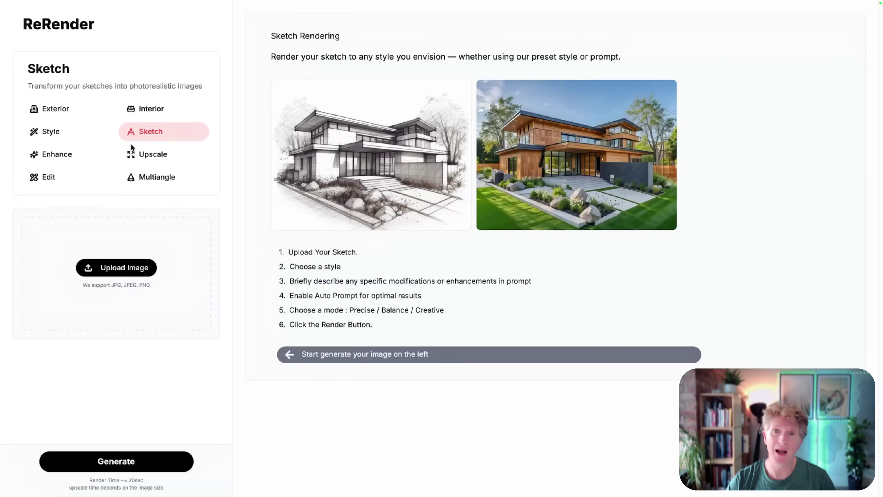
View the Enhance, Upscale, Edit and Multiangle mode guides.
left_click(53, 156)
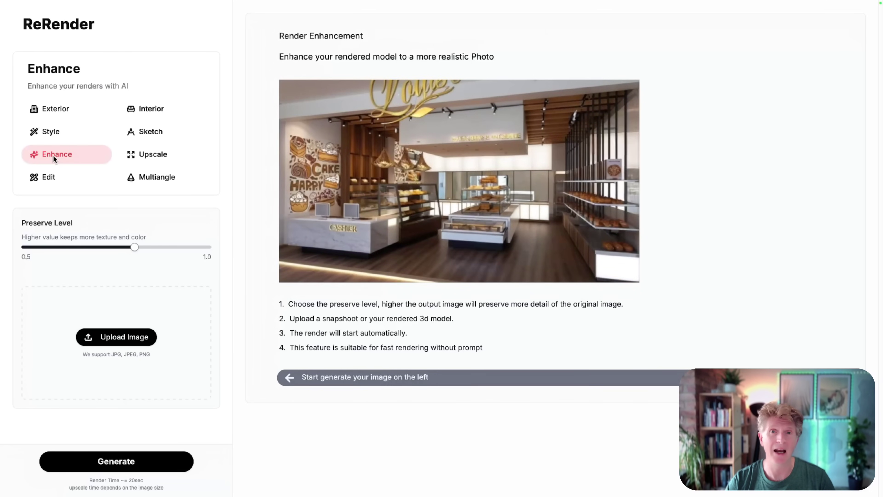
left_click(142, 154)
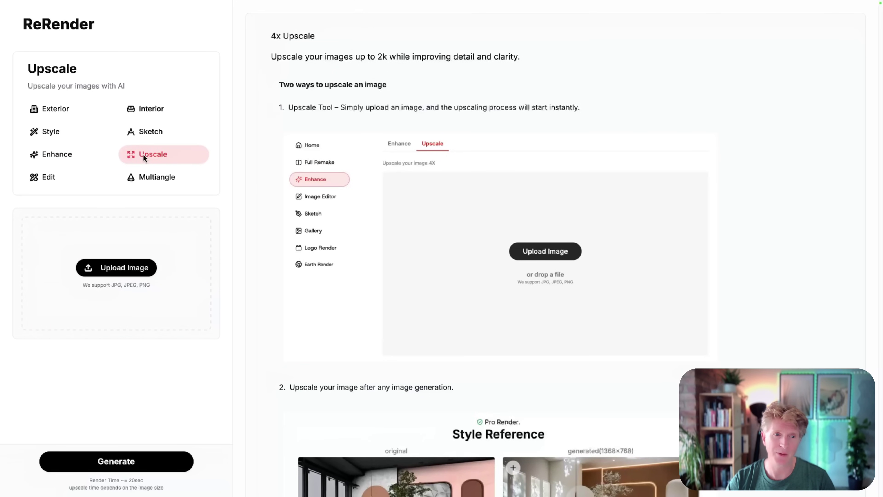
left_click(49, 178)
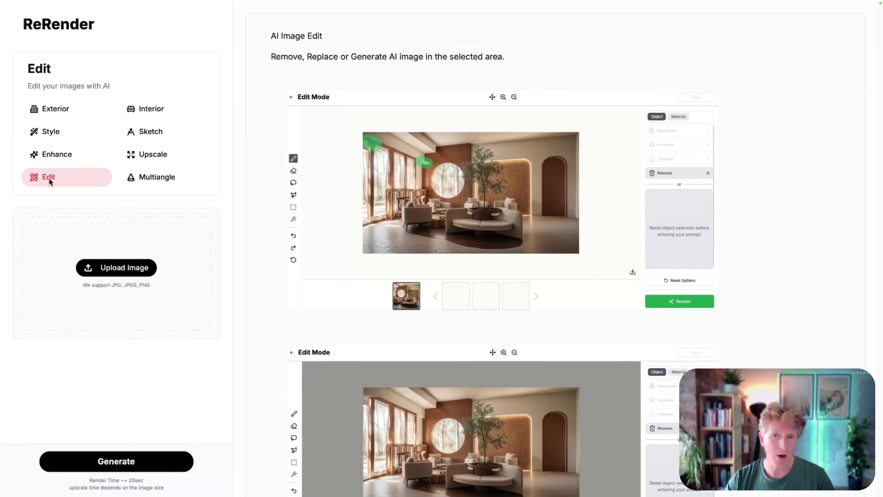
left_click(157, 176)
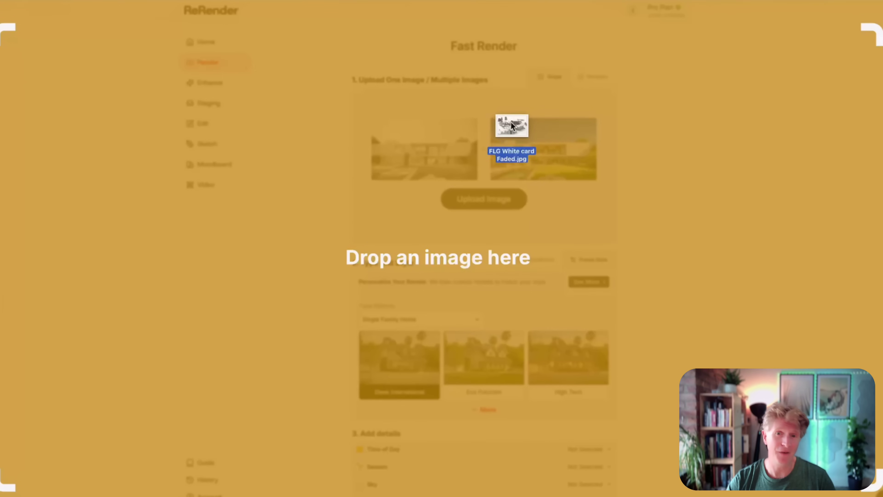
Upload the white house model and choose Eco Futurism style with Sunset time of day.
left_click_drag(510, 122, 506, 198)
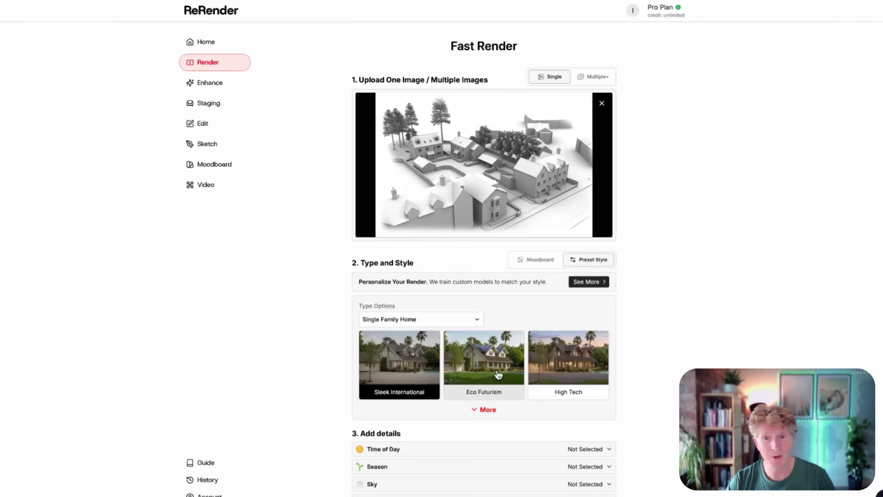
left_click(499, 374)
scroll(489, 374, "down", 3)
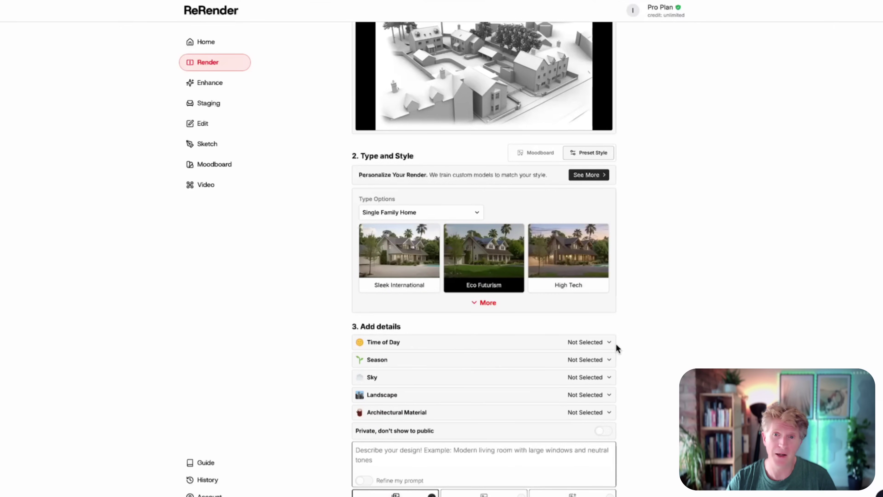
left_click(615, 342)
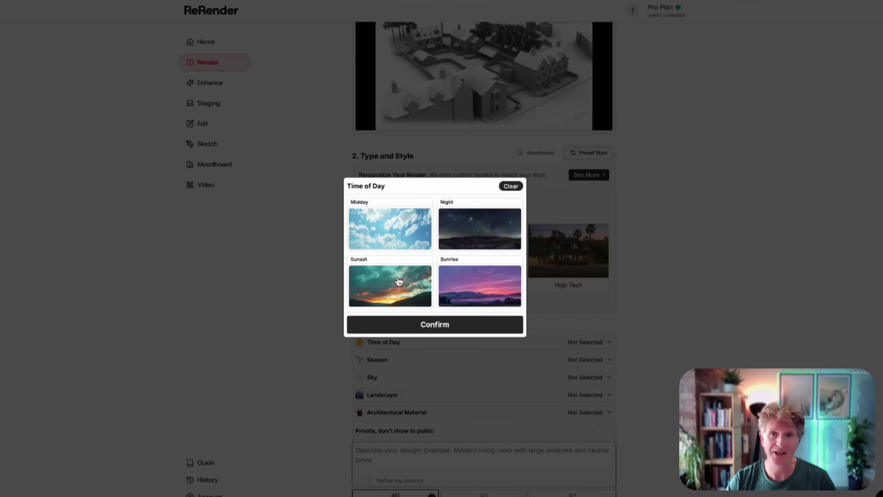
left_click(399, 291)
left_click(676, 315)
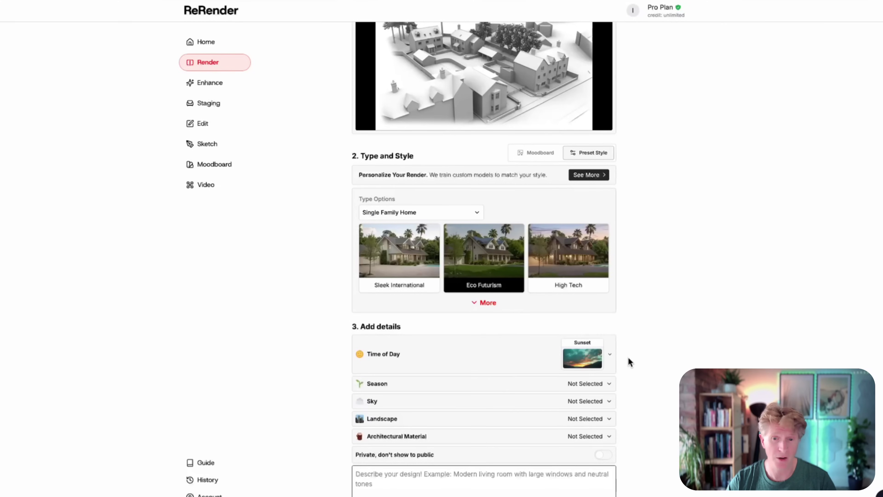
Set the season to Autumn, sky to Clear Sky and landscape to Grassland.
left_click(601, 384)
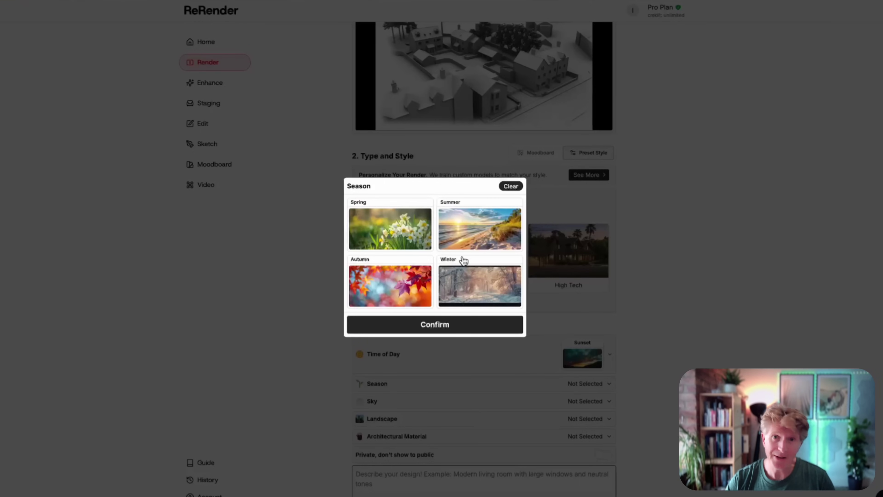
left_click(403, 291)
left_click(455, 329)
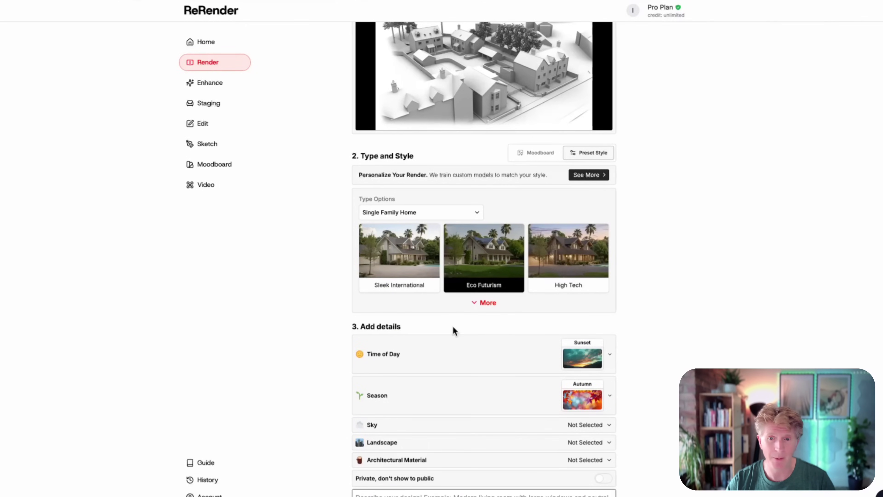
left_click(598, 424)
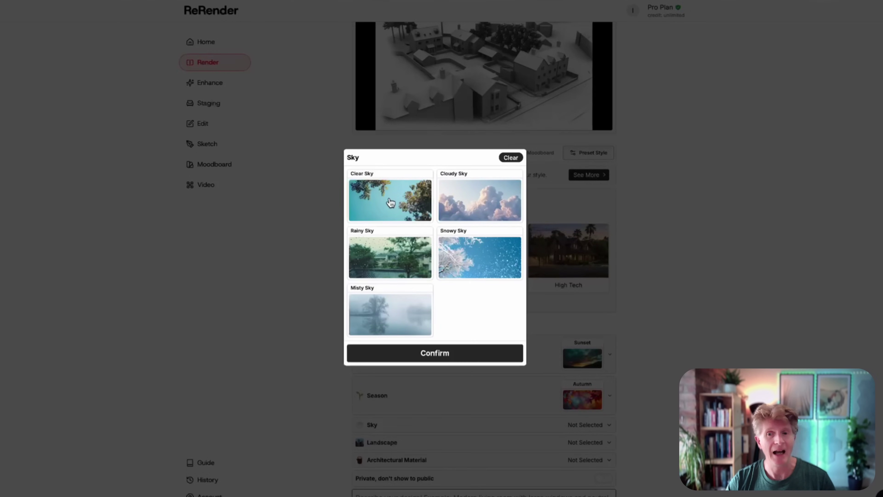
left_click(391, 210)
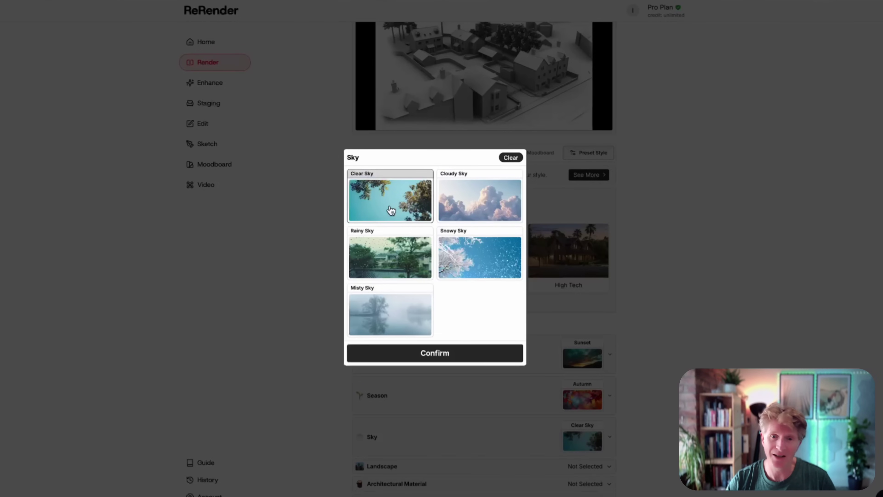
left_click(465, 354)
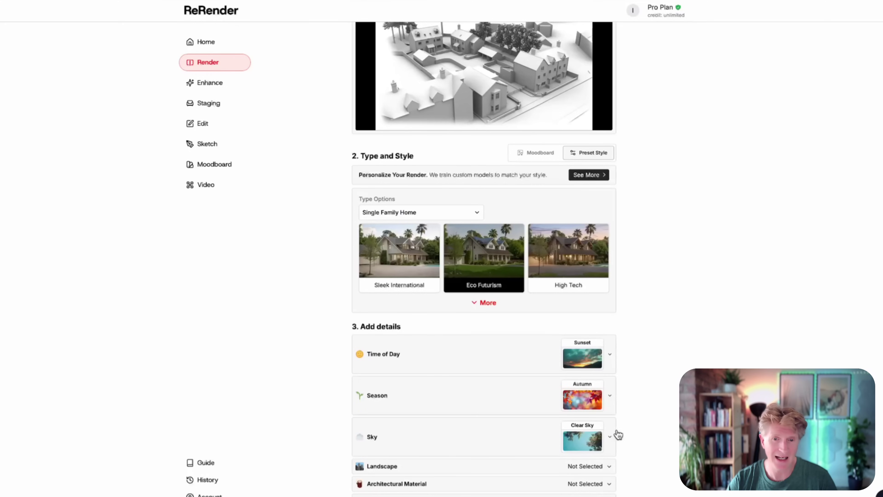
scroll(654, 418, "down", 2)
left_click(590, 425)
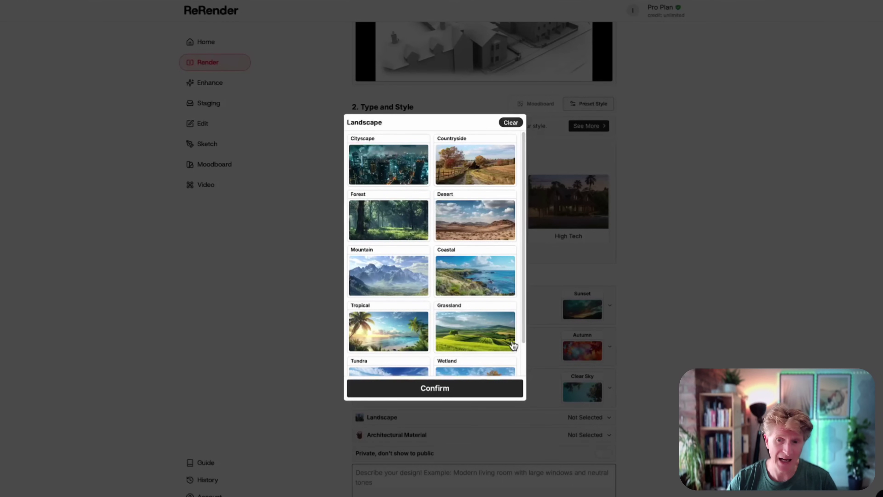
scroll(485, 332, "down", 4)
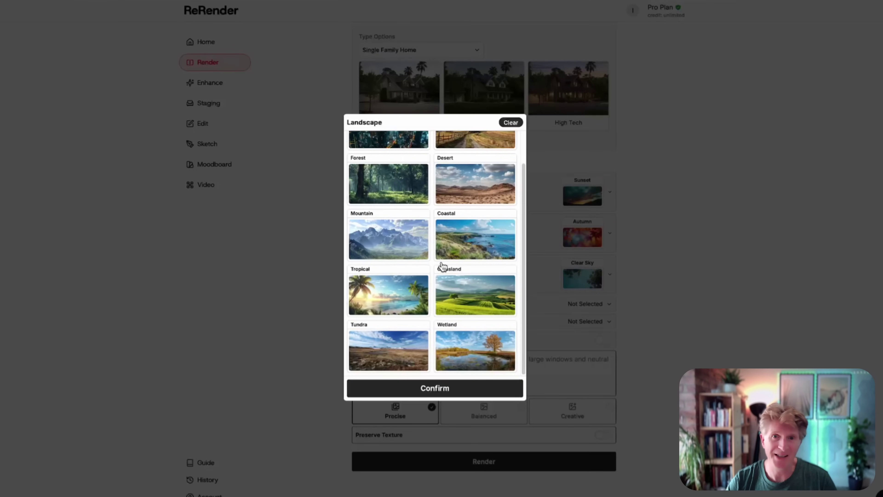
left_click(482, 308)
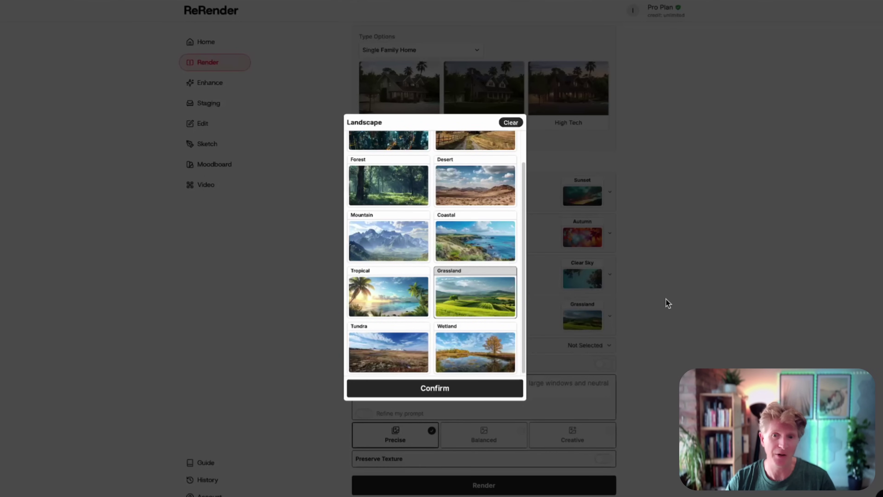
left_click(475, 389)
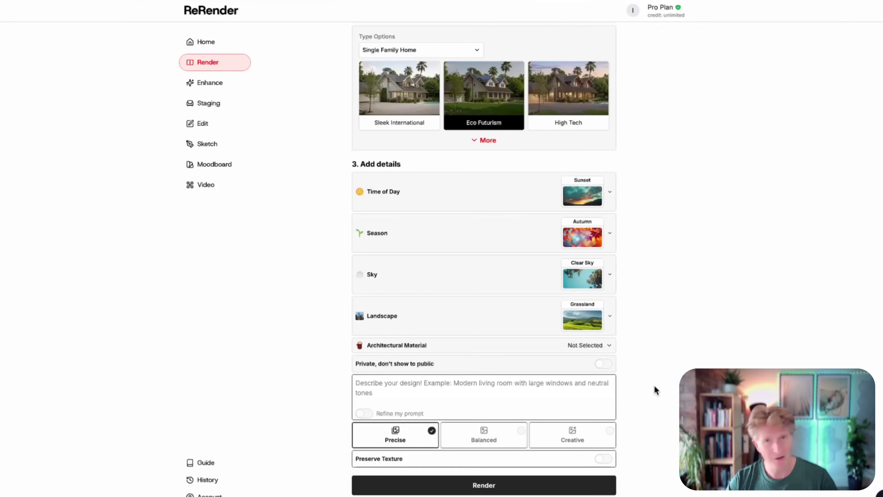
Set the architectural material to Wood.
left_click(576, 348)
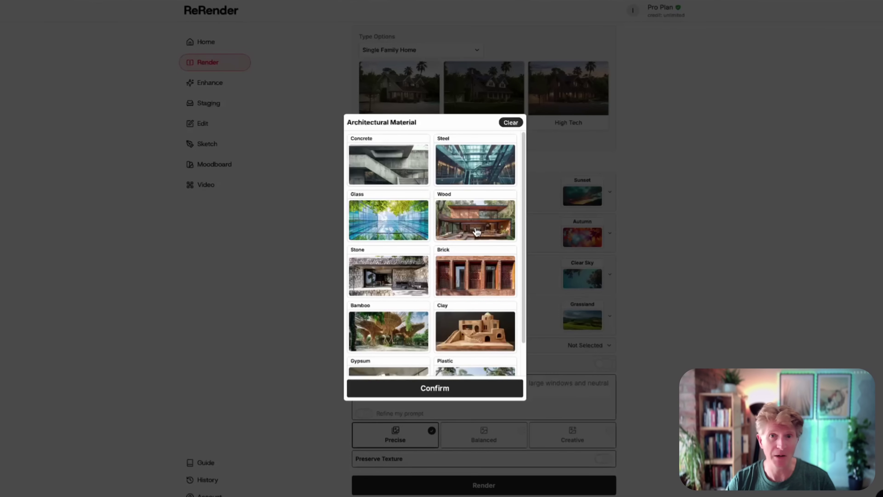
scroll(476, 233, "down", 2)
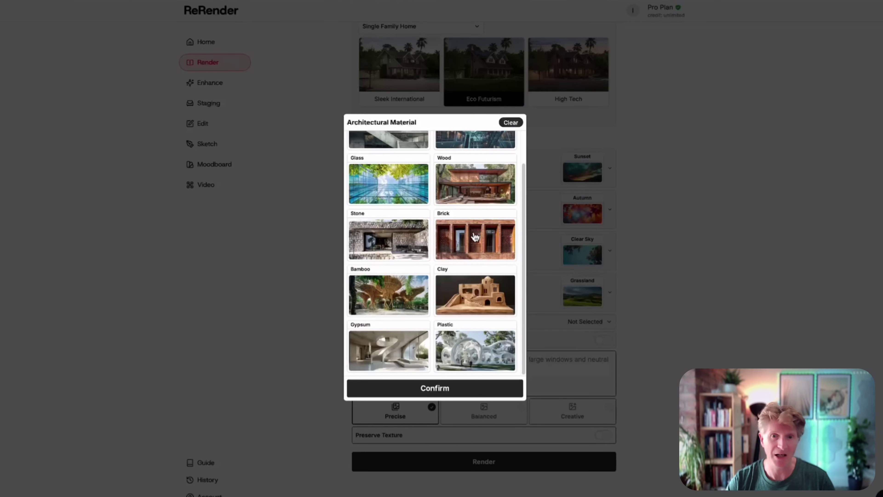
left_click(481, 194)
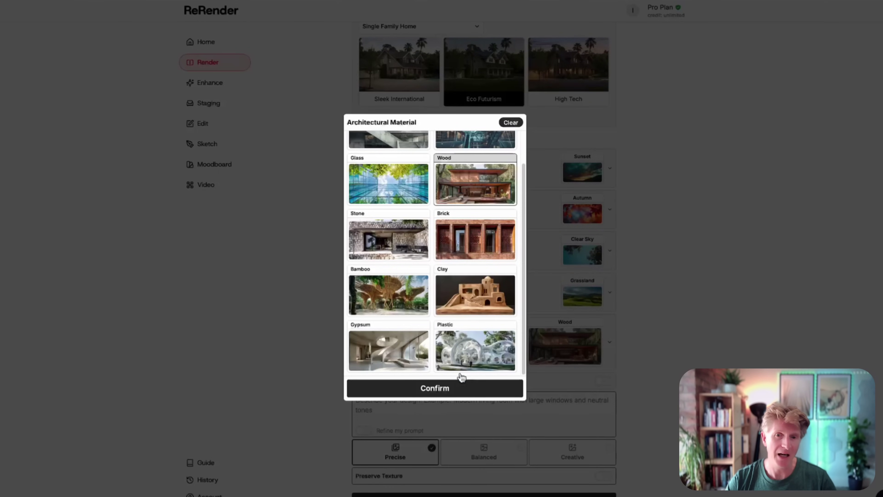
left_click(458, 389)
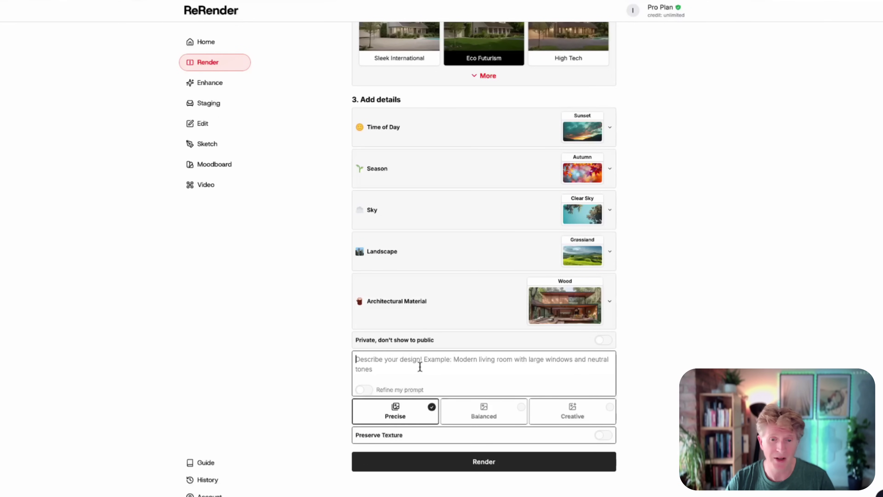
Enter the prompt 'residential family homes with English landscape gardens'.
type("resib")
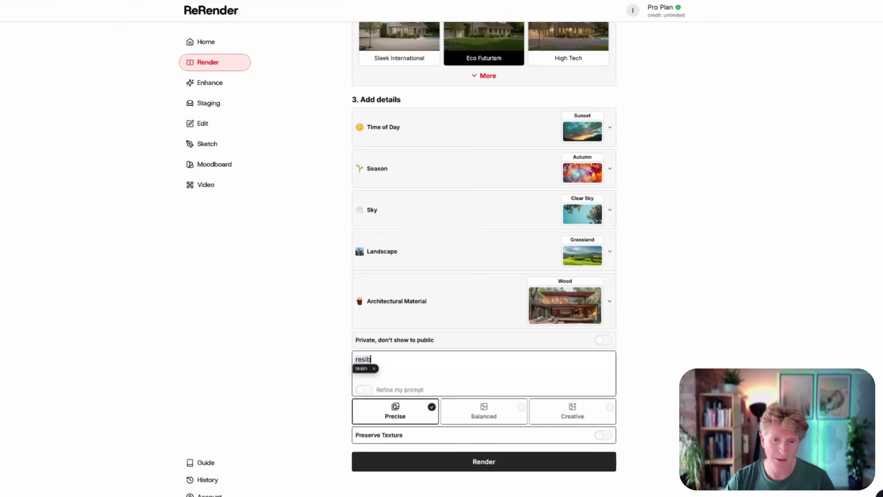
key("BackSpace")
type("dential fm")
type("ail home")
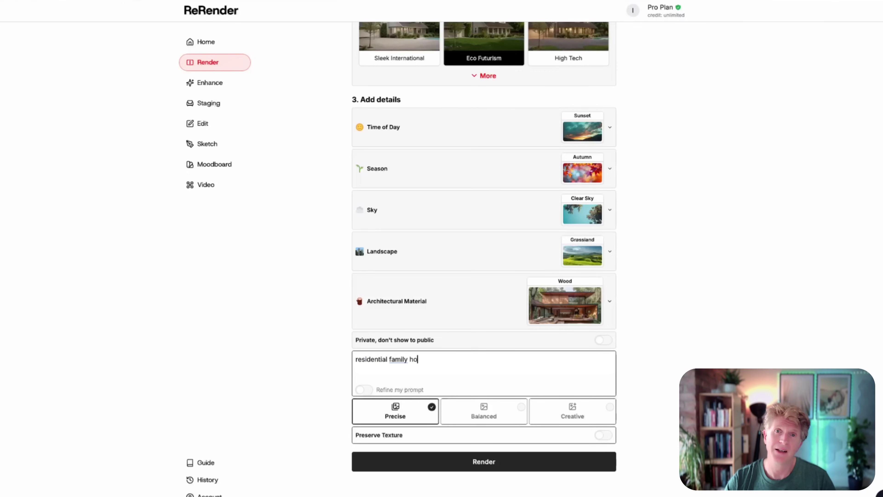
type("s with")
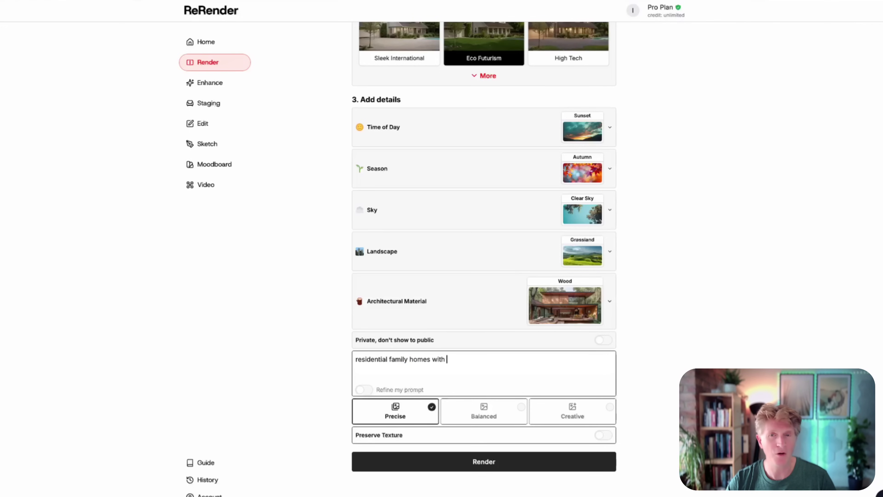
type(" english landscape gardens")
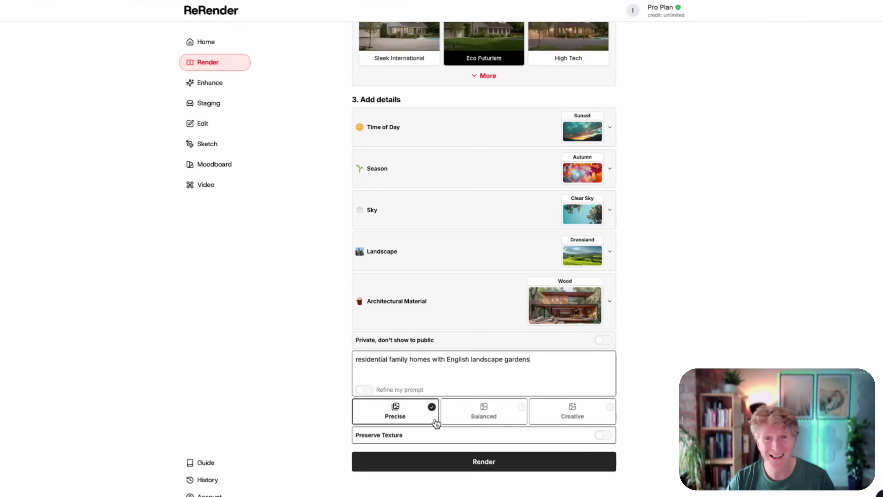
Render the family homes and review all four results, ending on the first.
left_click(483, 464)
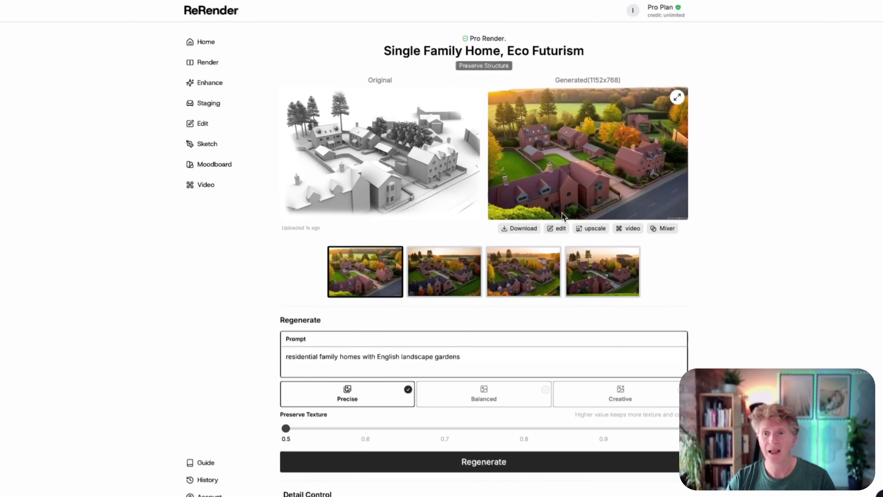
left_click(450, 273)
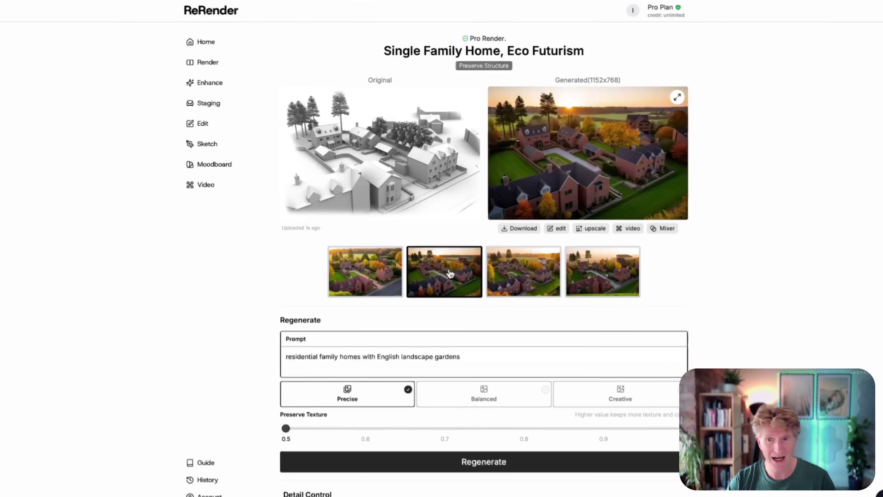
left_click(520, 281)
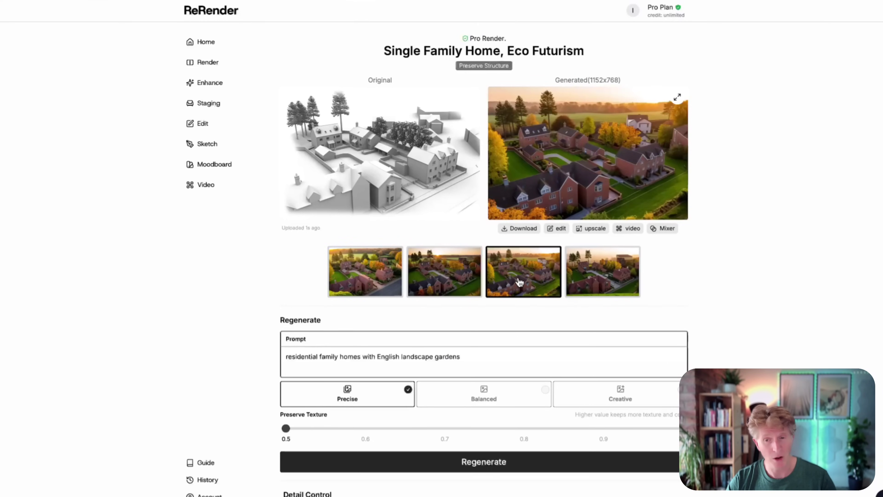
left_click(621, 275)
left_click(530, 275)
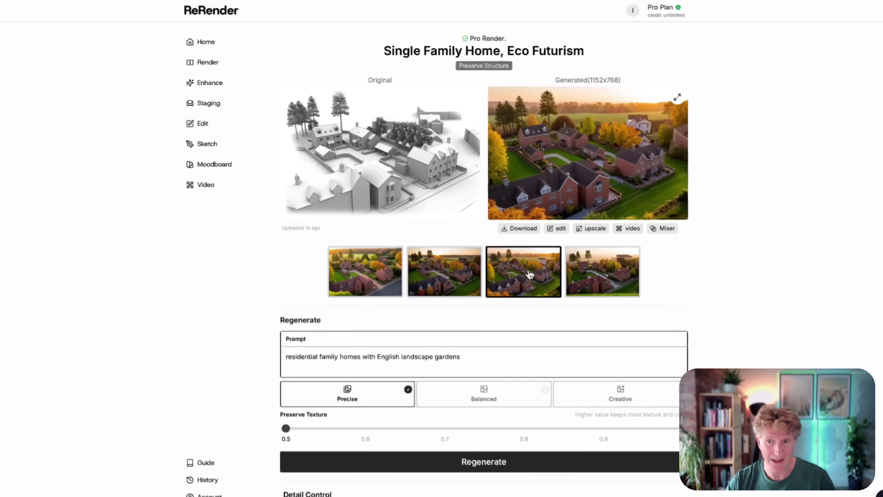
left_click(378, 280)
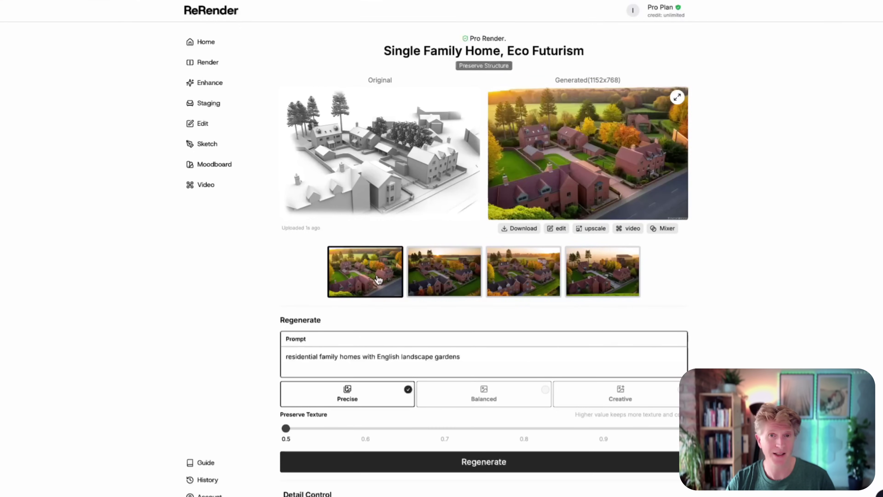
Upscale the first autumn render to higher resolution.
left_click(597, 231)
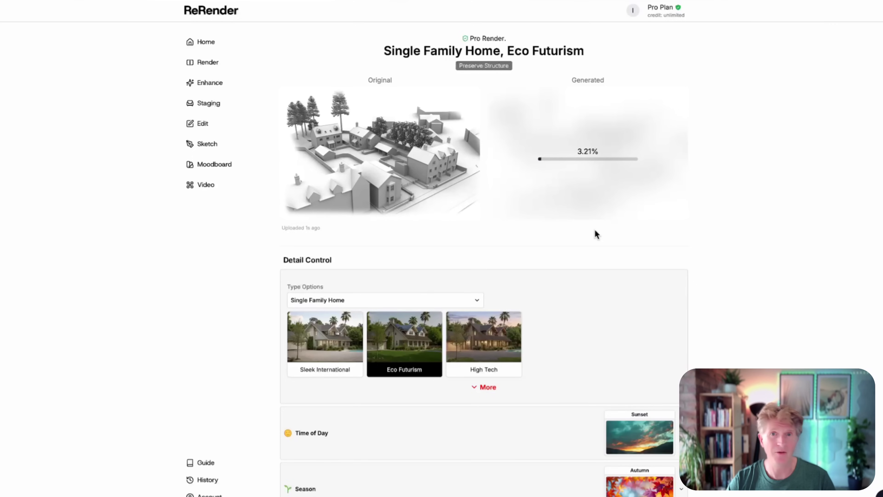
scroll(695, 232, "down", 1)
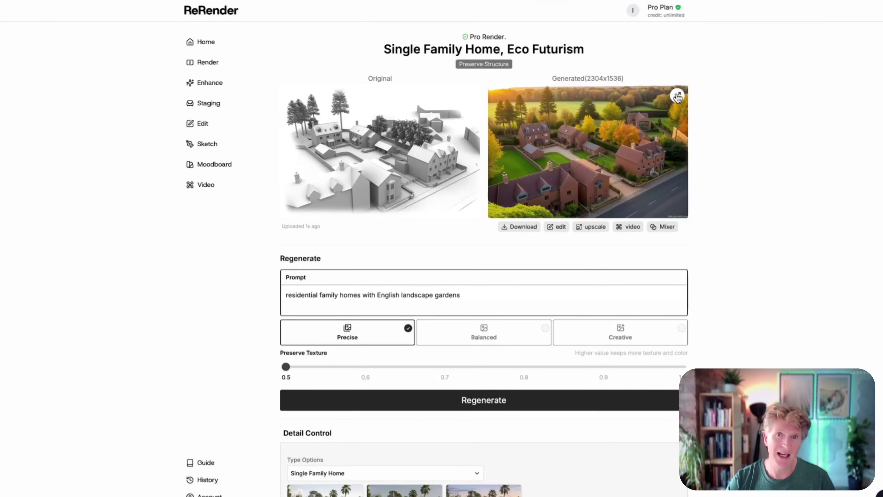
Compare the 2304x1536 upscale with the original, download it, and bring up image-to-video options.
left_click(676, 97)
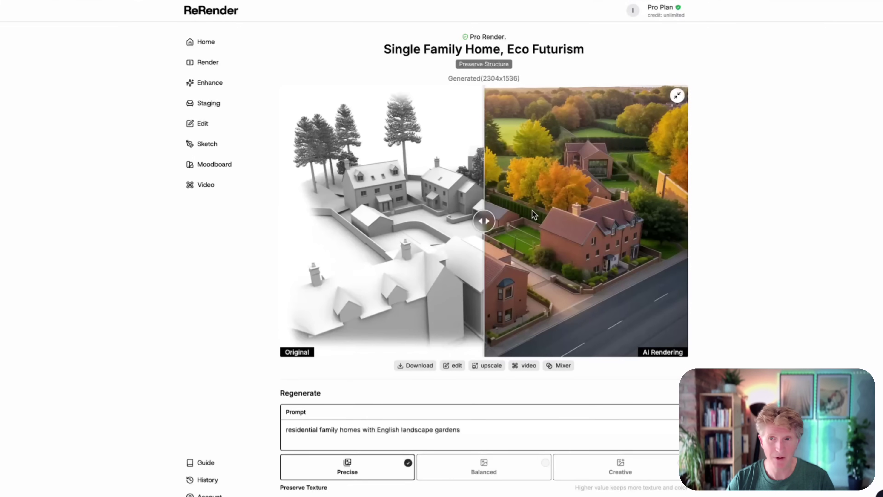
left_click_drag(484, 221, 292, 231)
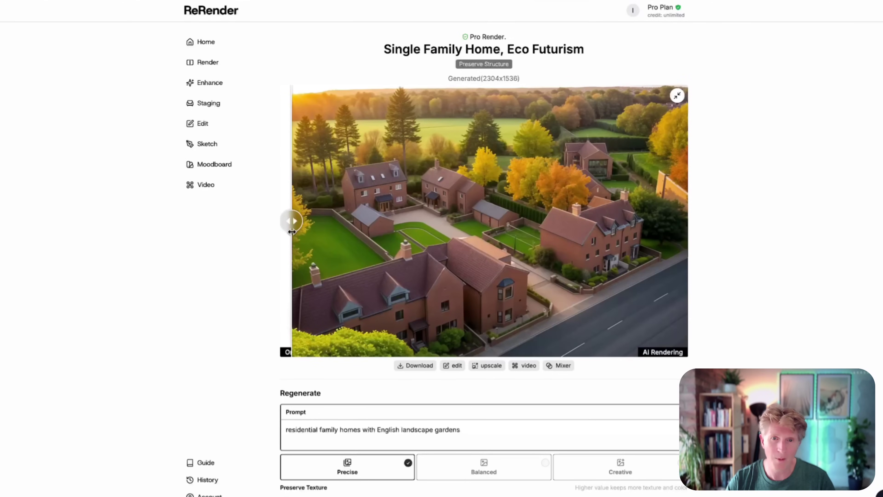
left_click(414, 366)
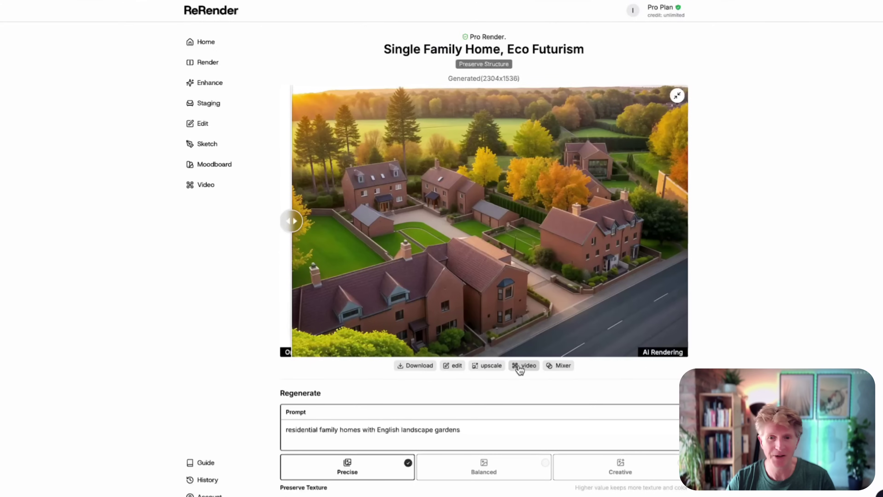
left_click(519, 368)
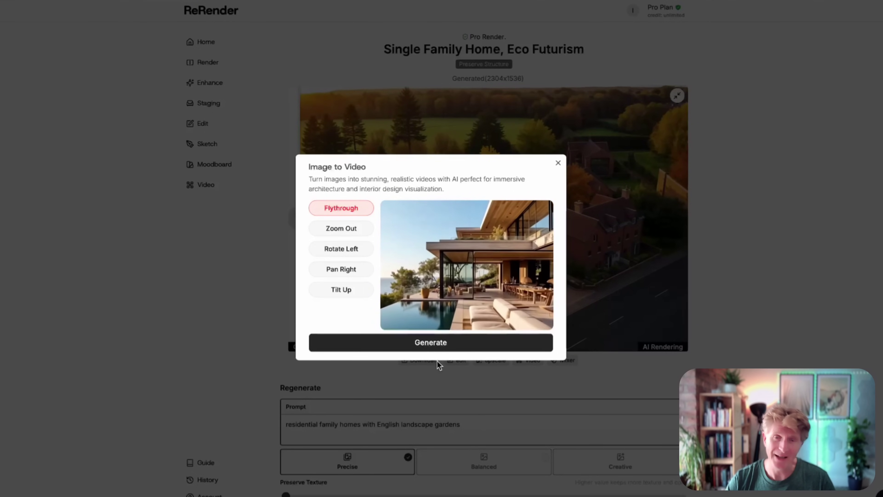
Generate a 5-second Zoom In video from the upscaled brick homes render.
left_click(437, 344)
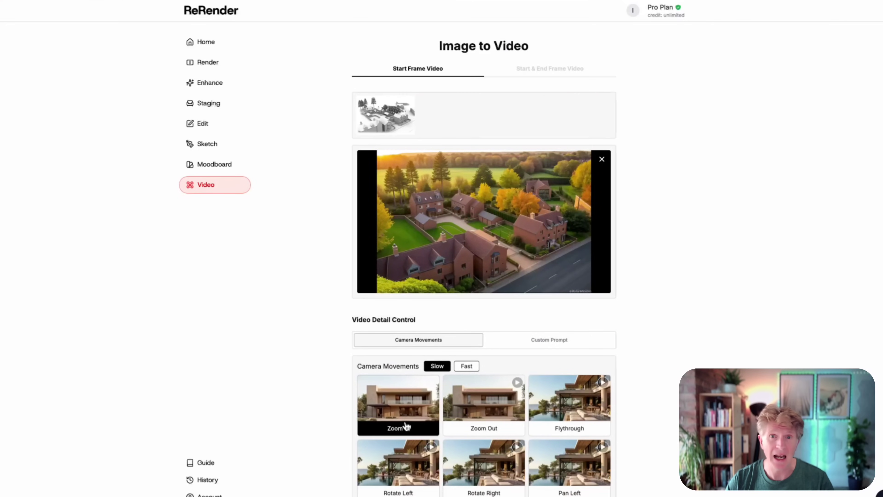
scroll(671, 353, "down", 5)
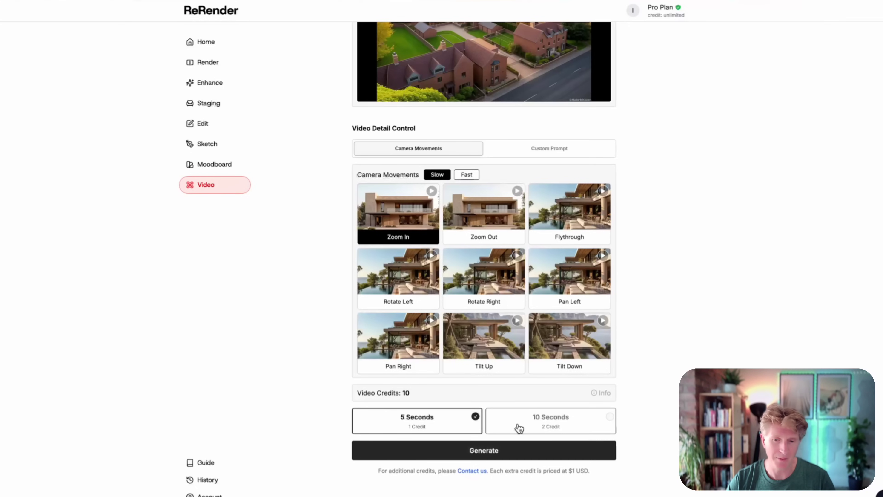
left_click(477, 452)
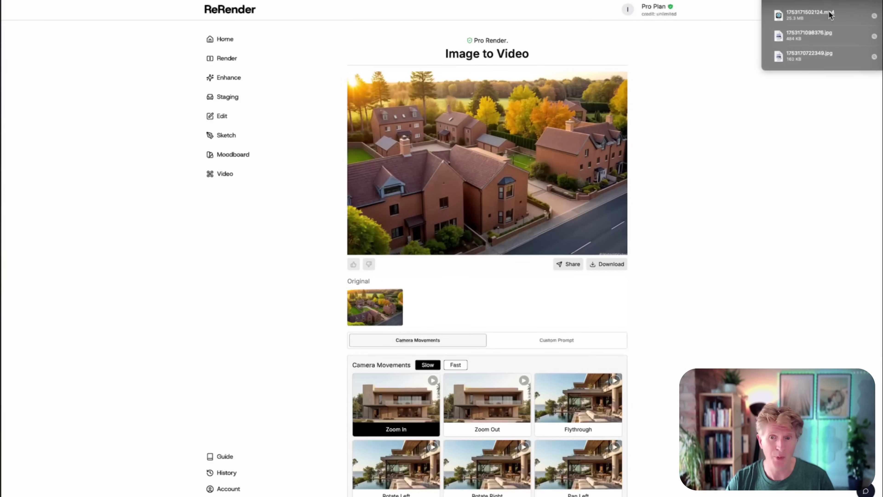
Show the downloaded MP4 video in Finder.
right_click(816, 19)
left_click(817, 27)
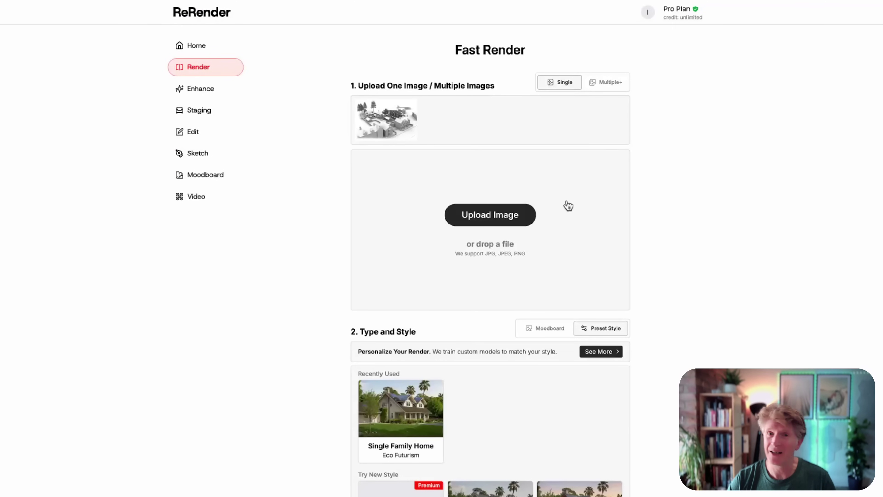
Upload the white-card tower district massing model image.
left_click(501, 222)
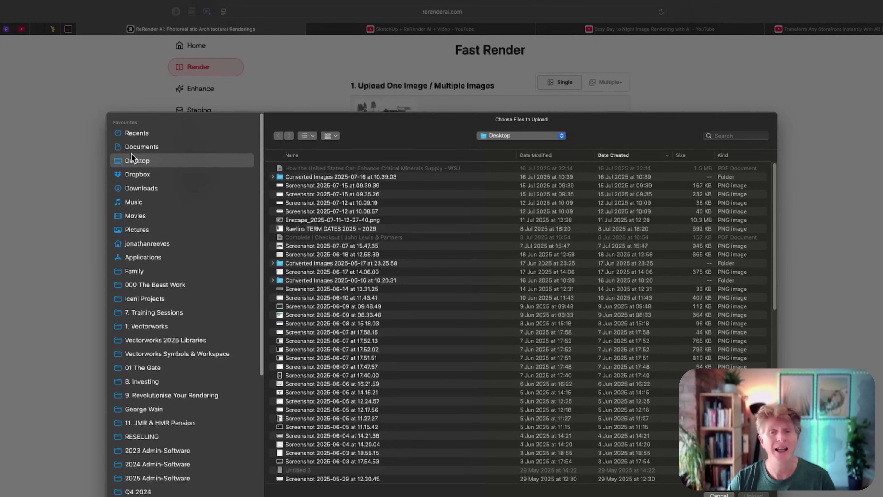
scroll(376, 320, "down", 15)
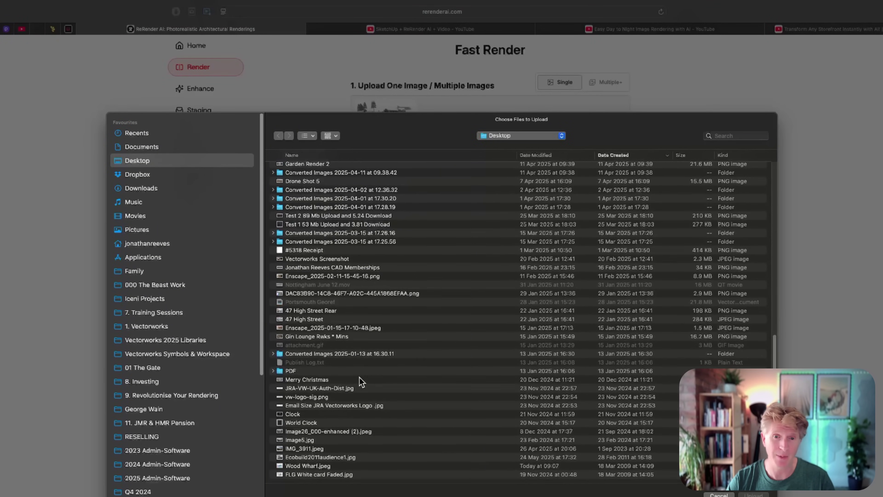
double_click(310, 464)
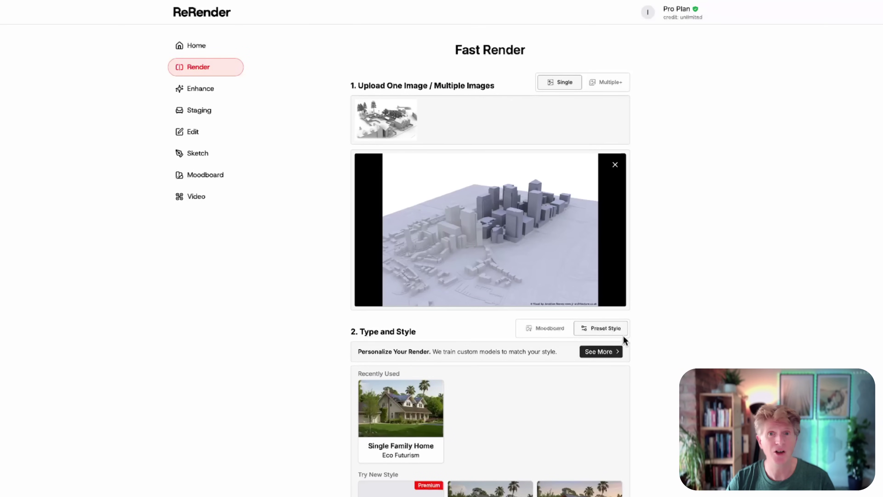
Expand the full style catalogue and pick Expressive High-tech as the render style.
scroll(703, 325, "down", 3)
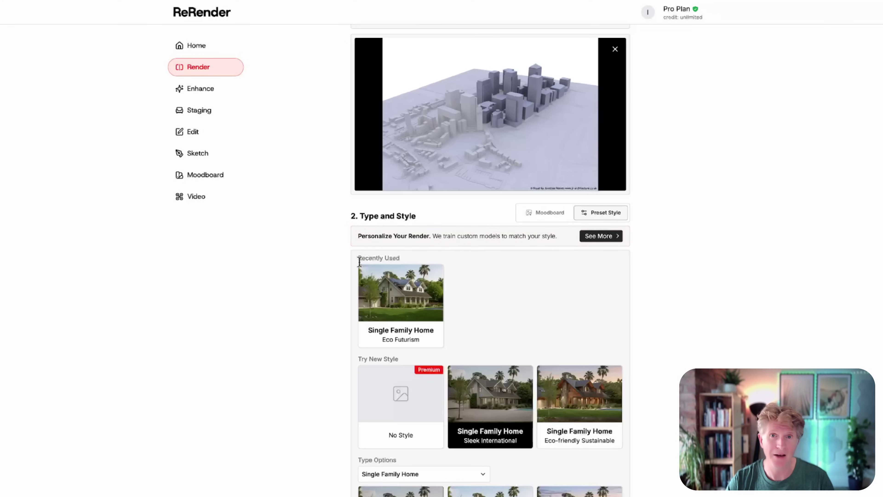
scroll(440, 325, "down", 1)
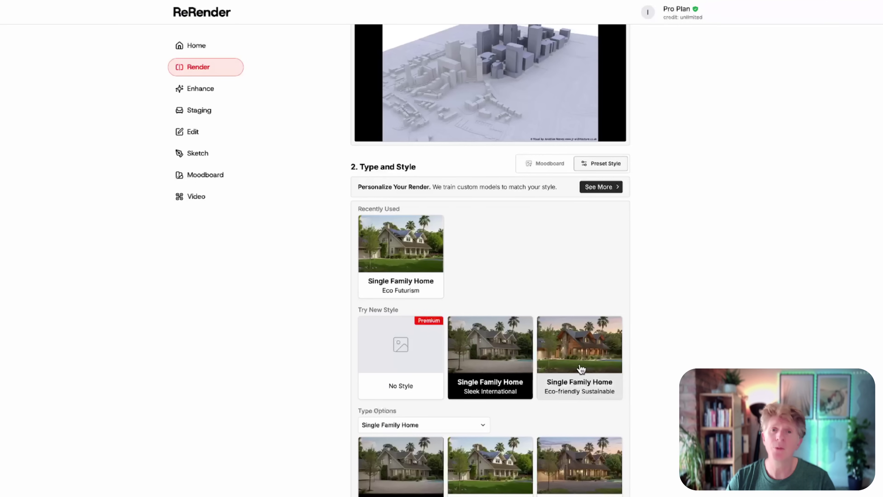
scroll(581, 369, "down", 2)
left_click(491, 446)
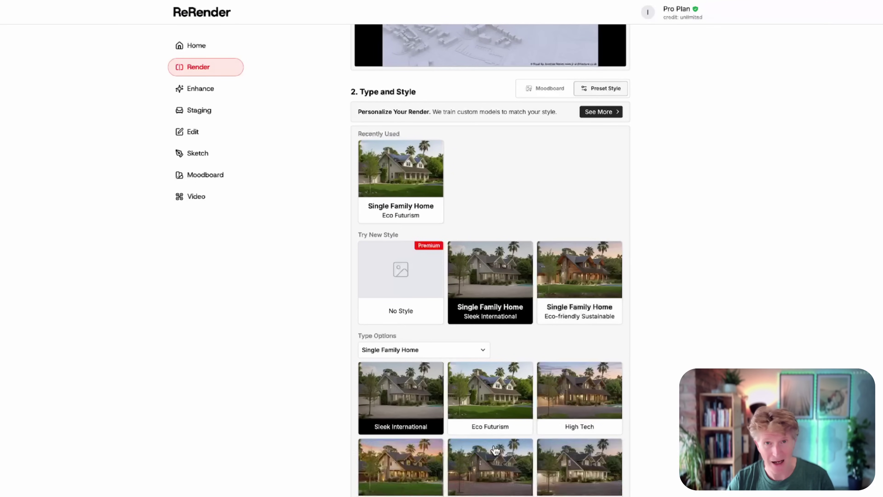
scroll(666, 393, "down", 7)
scroll(666, 390, "down", 5)
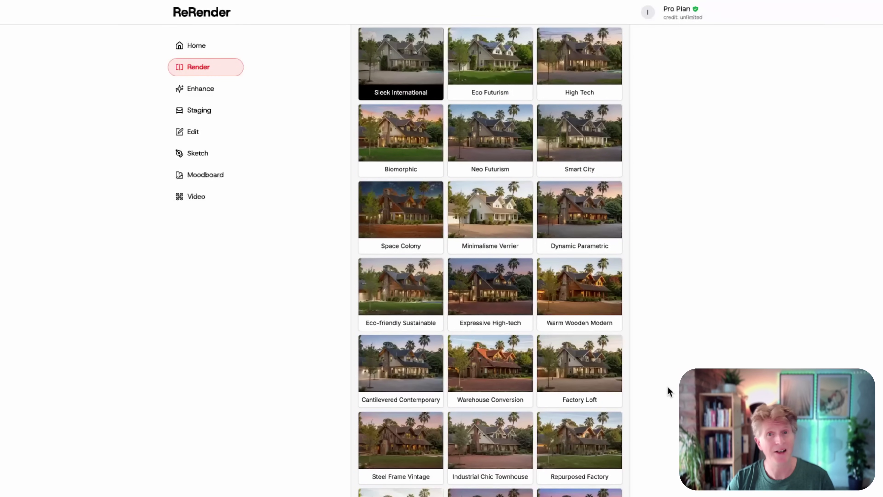
scroll(669, 391, "down", 7)
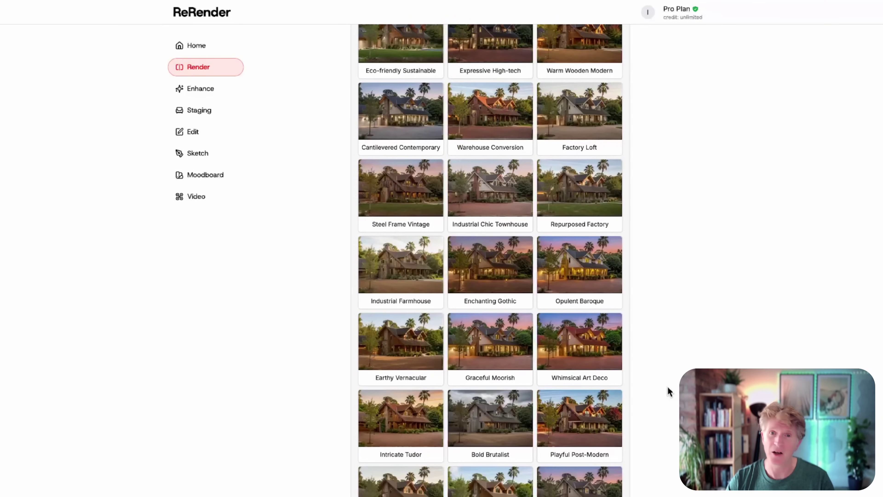
scroll(669, 392, "down", 6)
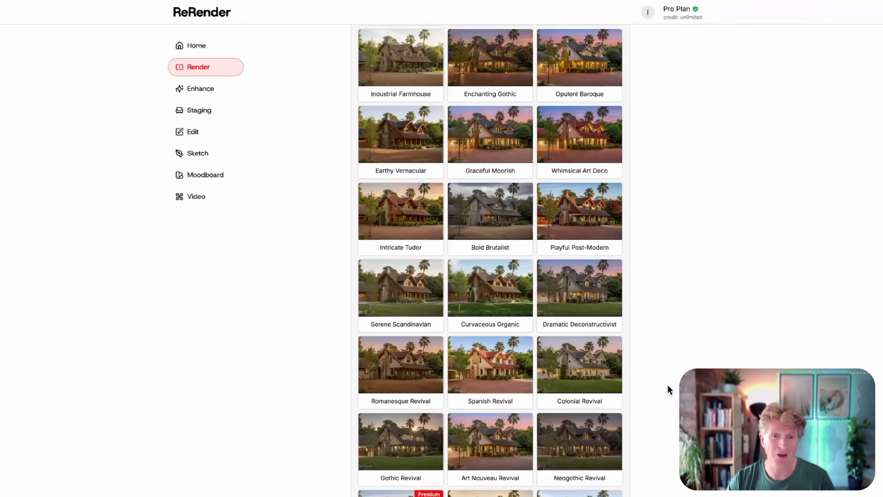
scroll(670, 389, "down", 4)
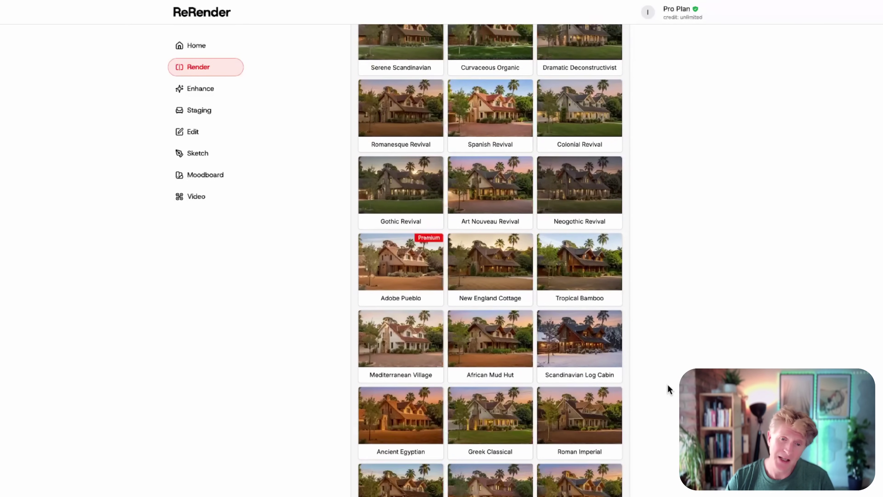
scroll(669, 389, "down", 8)
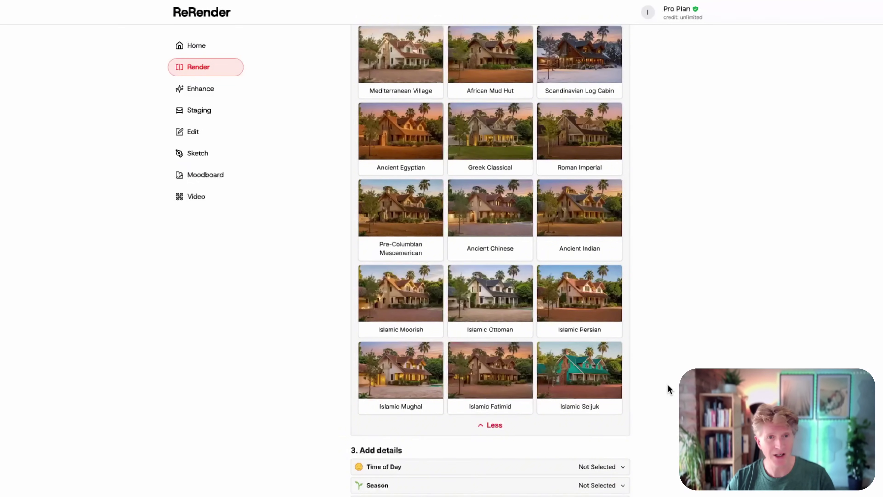
scroll(670, 389, "up", 12)
scroll(669, 390, "up", 12)
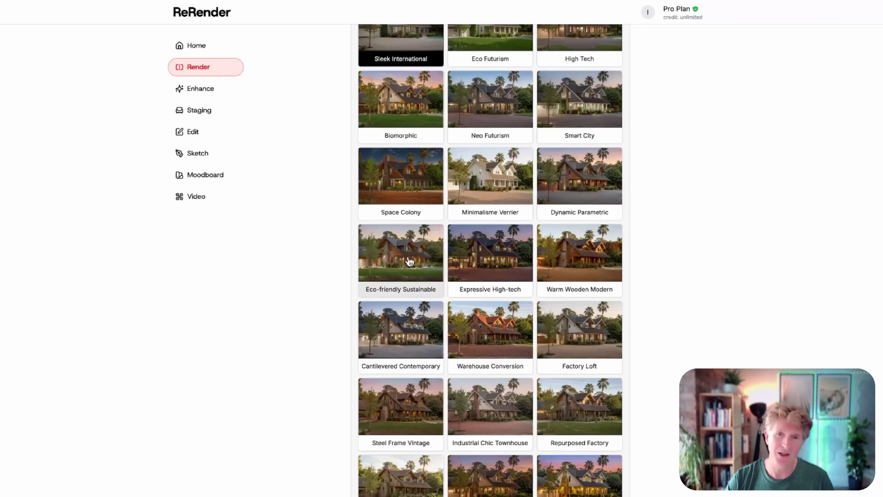
left_click(487, 265)
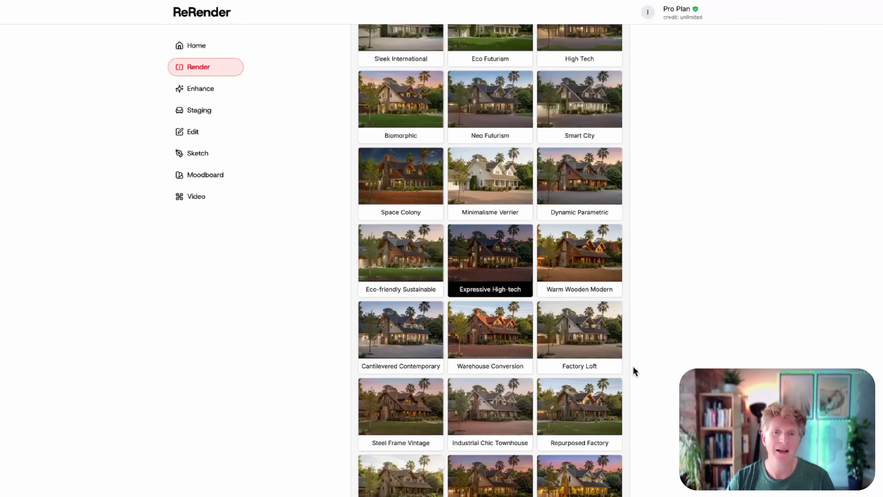
scroll(672, 380, "down", 9)
Set the time of day to Night and the season to Summer.
scroll(674, 376, "down", 20)
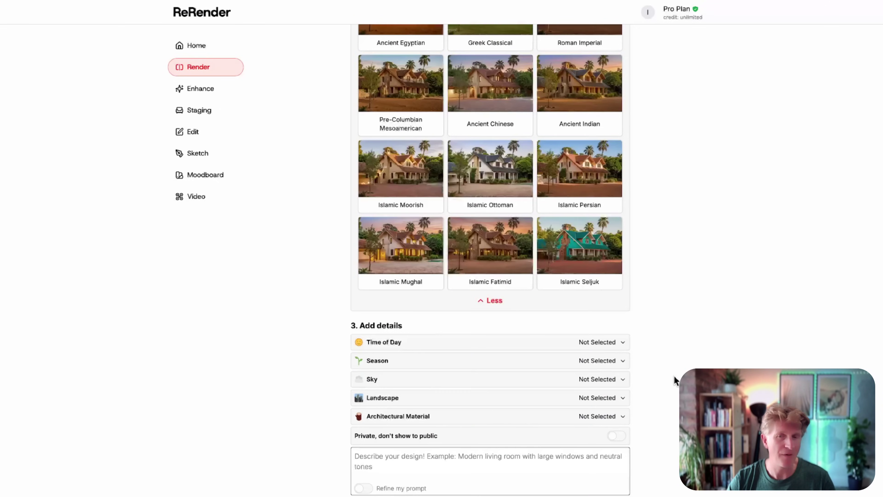
left_click(603, 345)
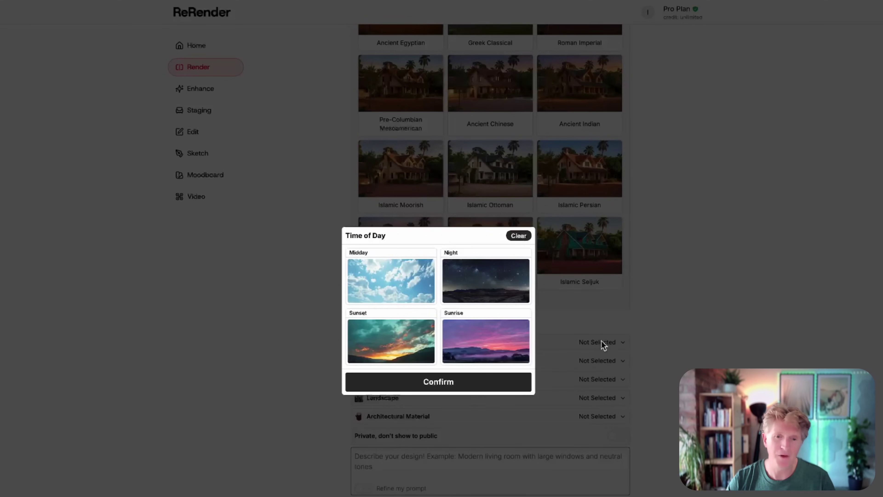
left_click(470, 284)
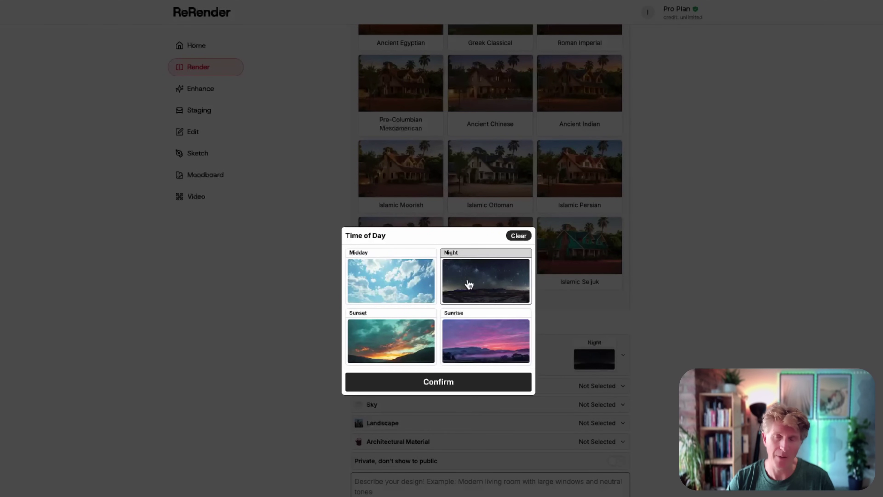
left_click(461, 385)
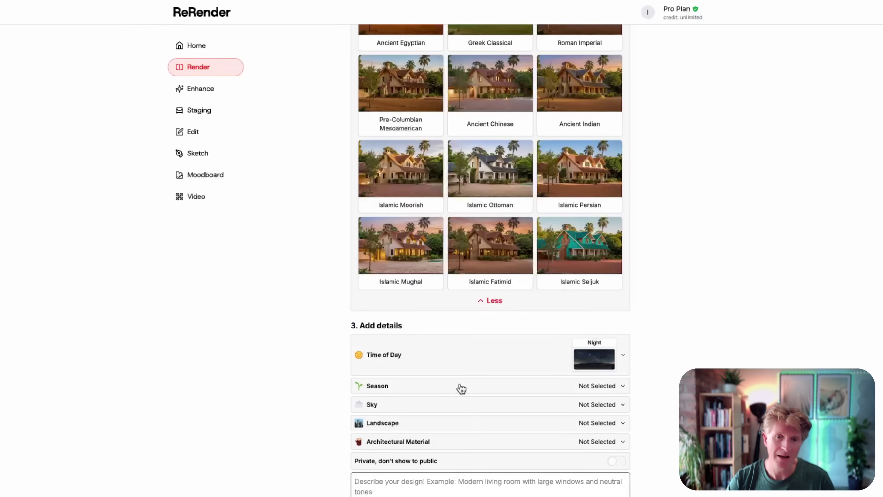
left_click(609, 388)
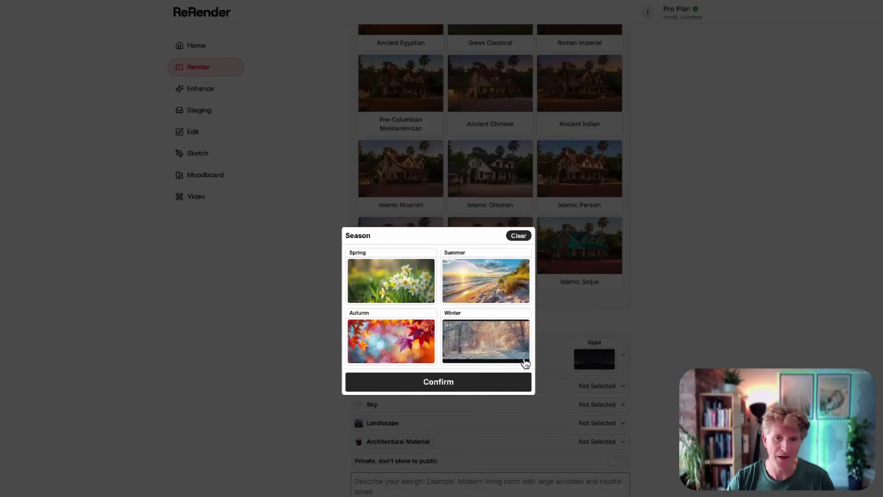
left_click(473, 283)
left_click(455, 387)
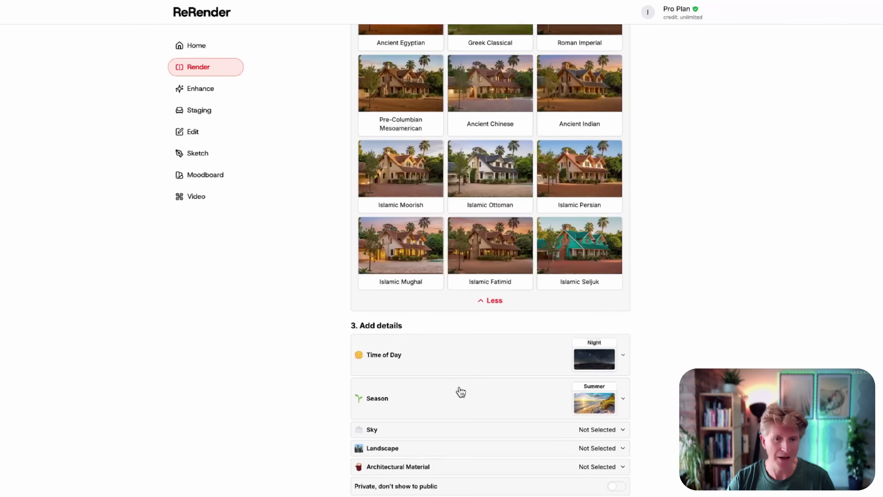
Set the sky to Rainy Sky and the landscape to Cityscape.
left_click(596, 436)
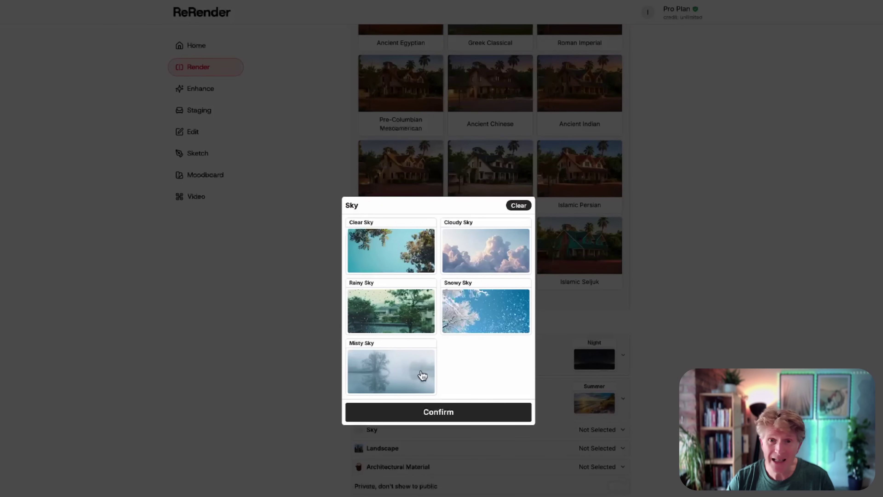
left_click(405, 321)
left_click(449, 414)
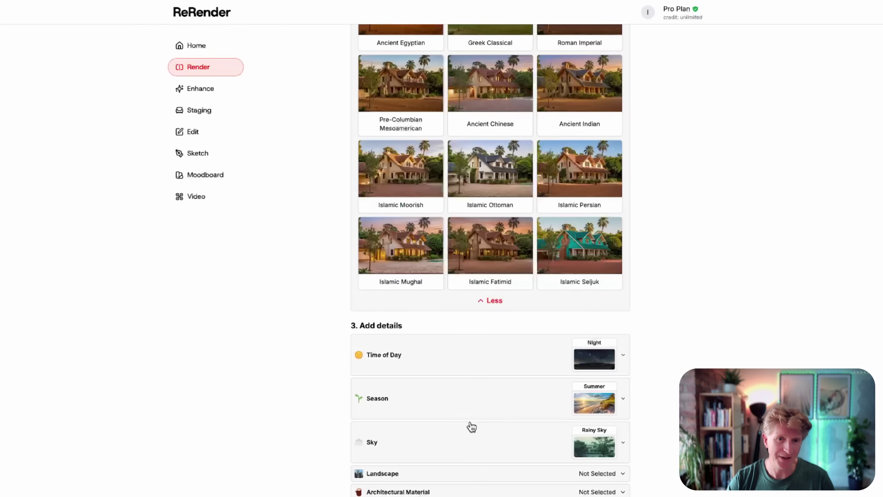
left_click(596, 474)
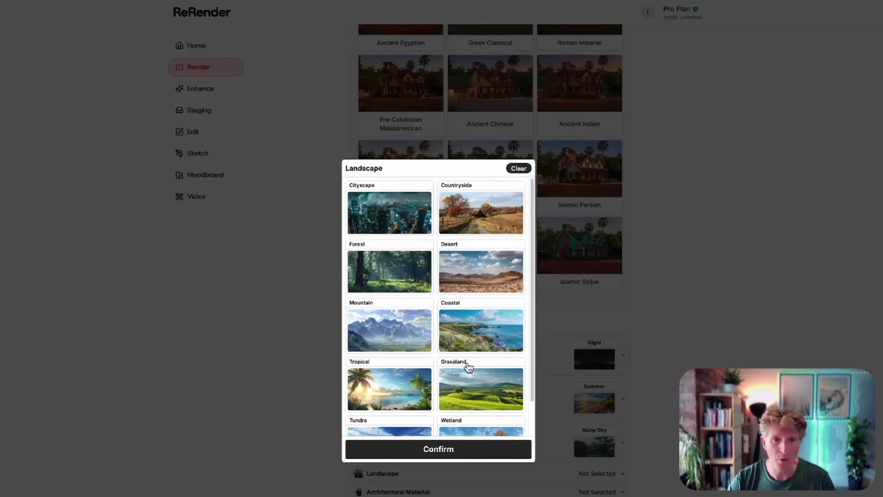
left_click(400, 227)
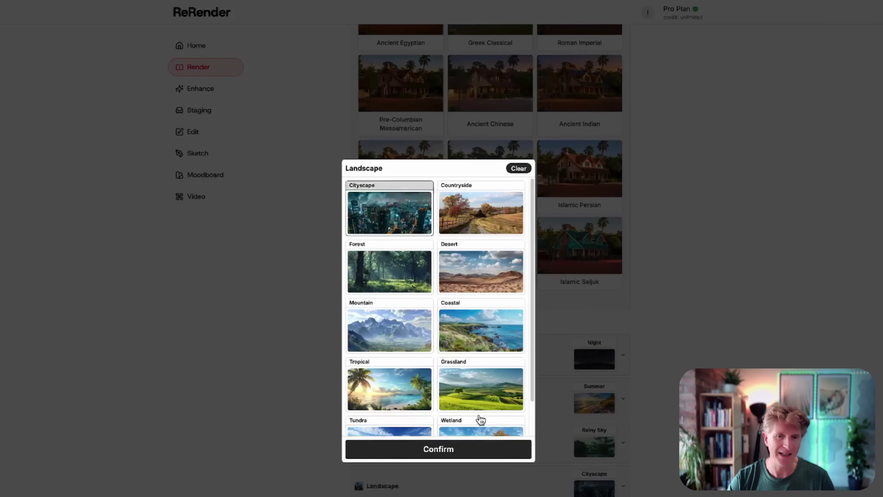
left_click(466, 449)
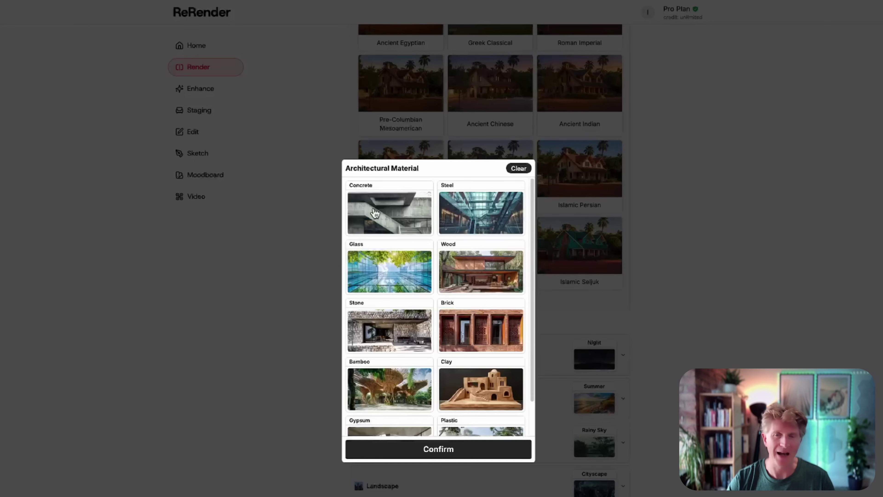
Try Glass and Steel as the architectural material and confirm the material choice.
left_click(384, 277)
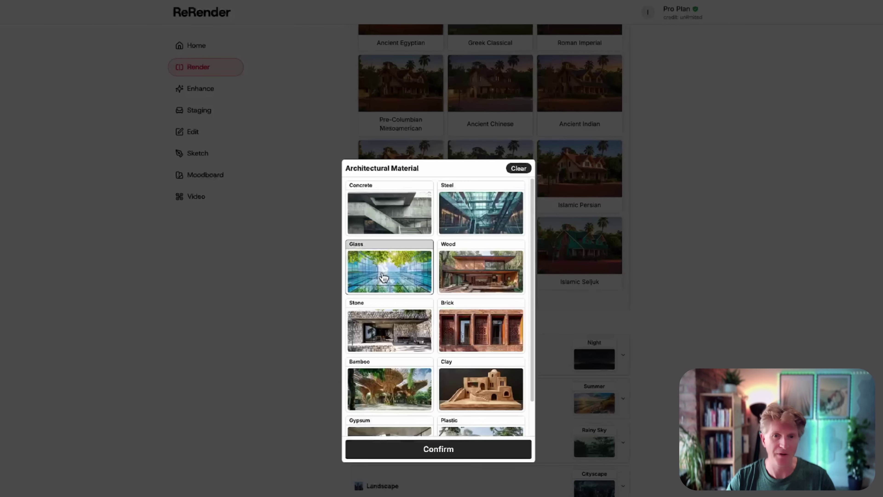
left_click(467, 217)
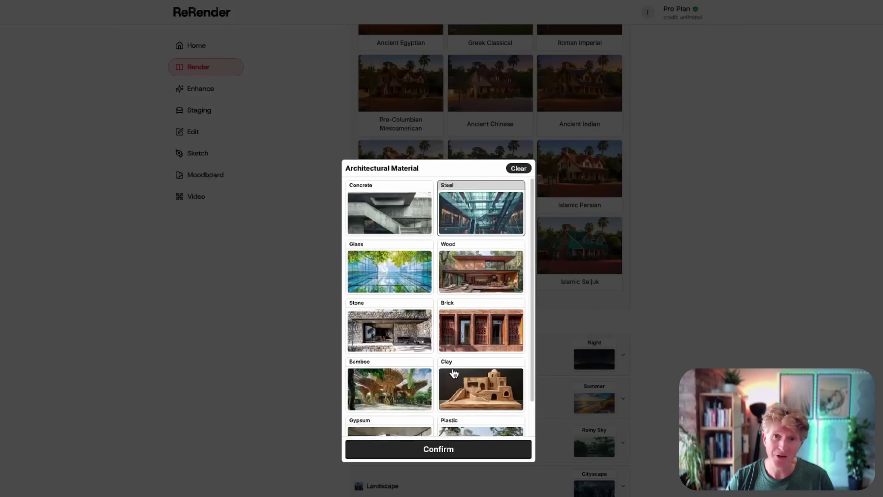
left_click(392, 278)
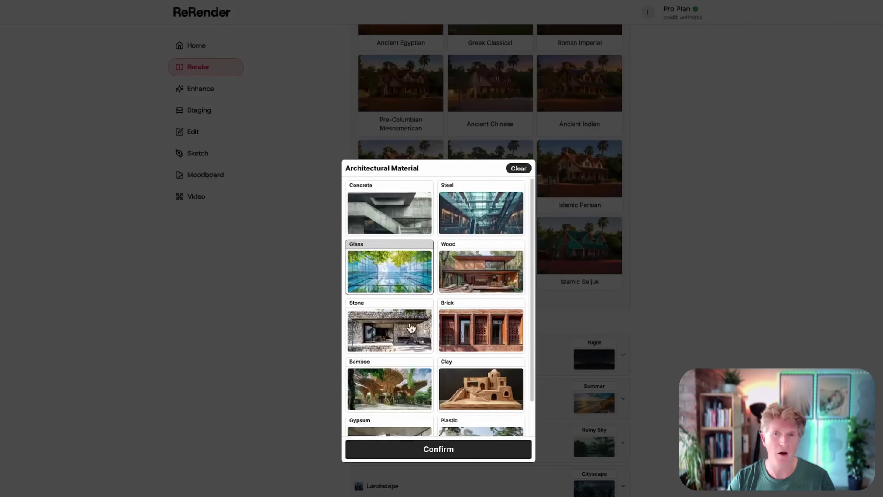
left_click(450, 449)
scroll(508, 474, "down", 4)
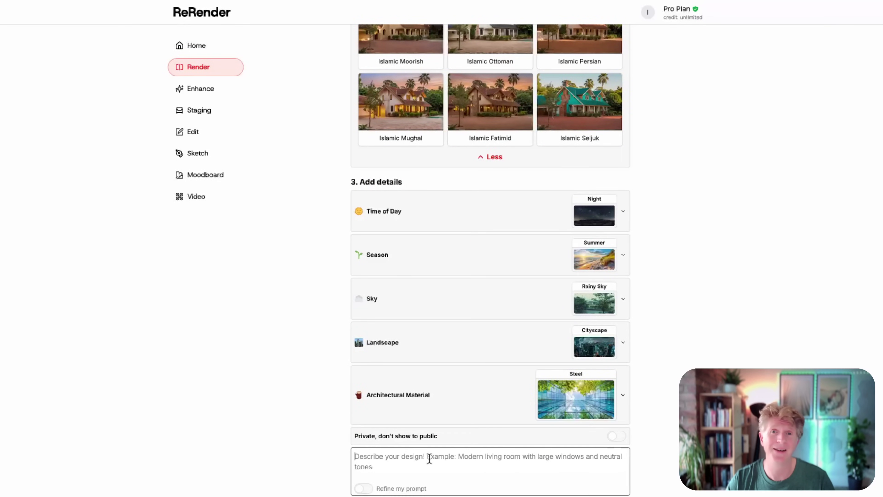
Enter the prompt 'night time render of a masterplan for new phase of Canary Wharf, London'.
type("night ")
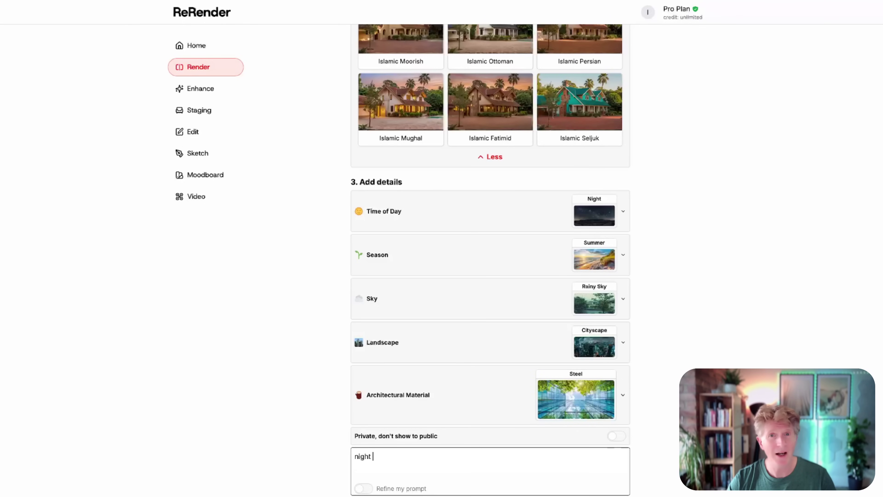
type("time render of a master")
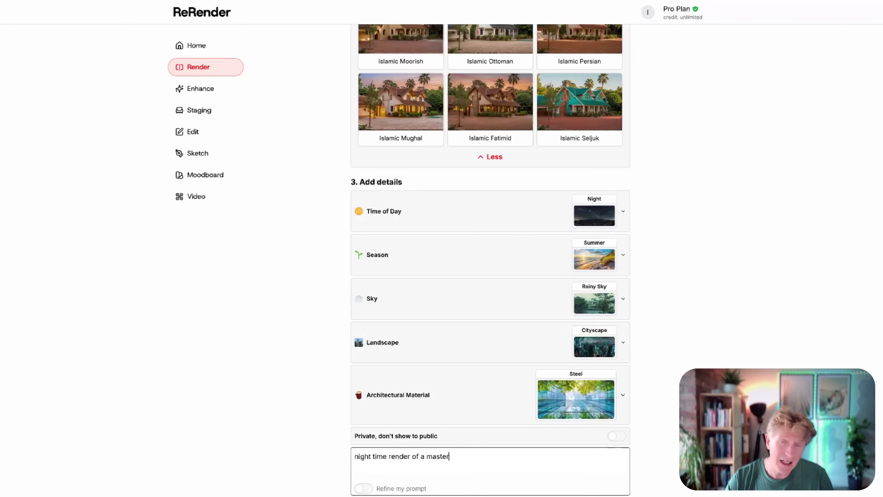
type("plan for ")
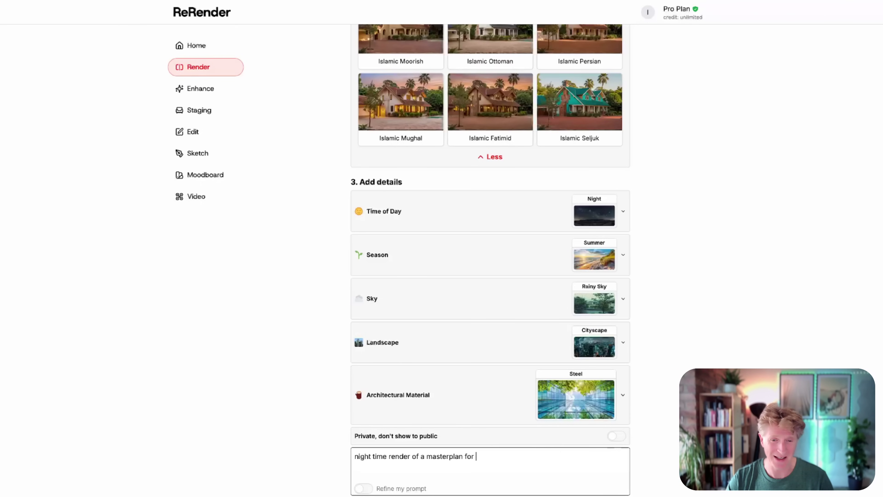
type("new phase of Canary Wha")
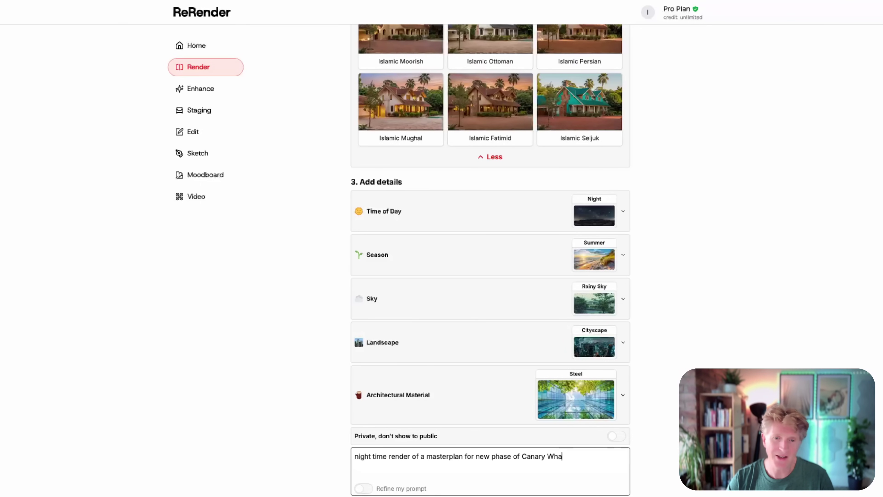
type("rf, London")
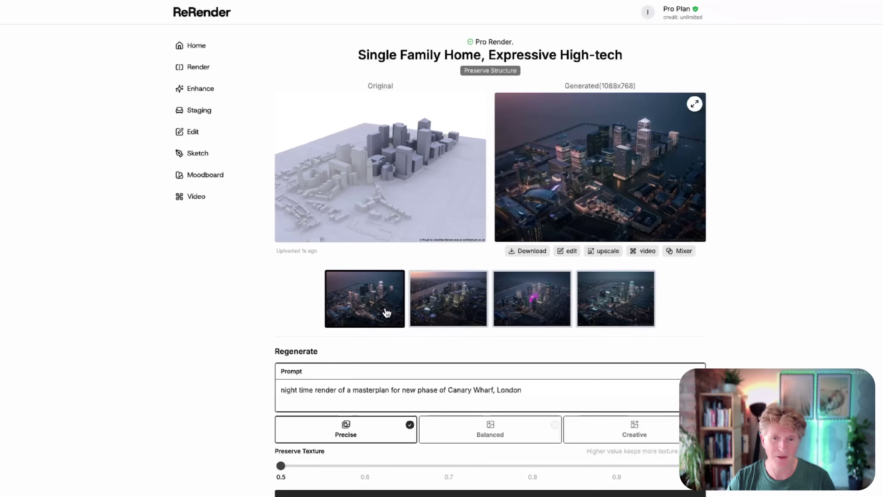
Browse the four night render variations and upscale the dusk one.
left_click(453, 308)
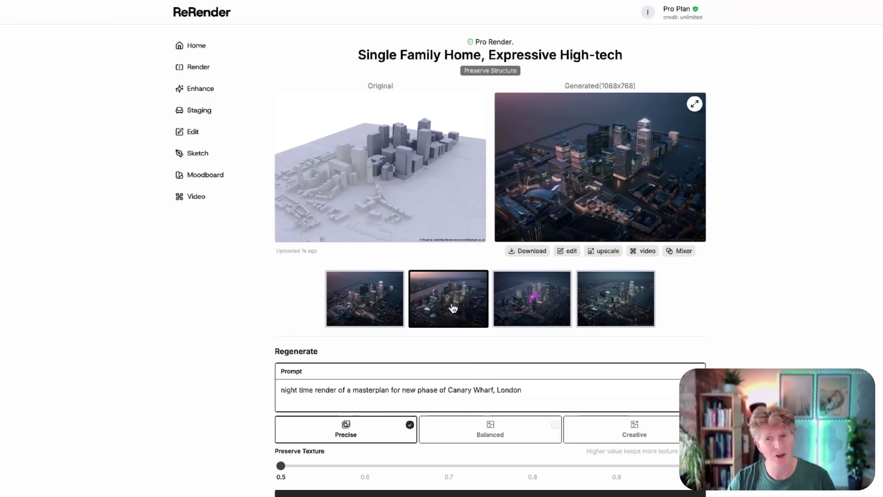
left_click(526, 306)
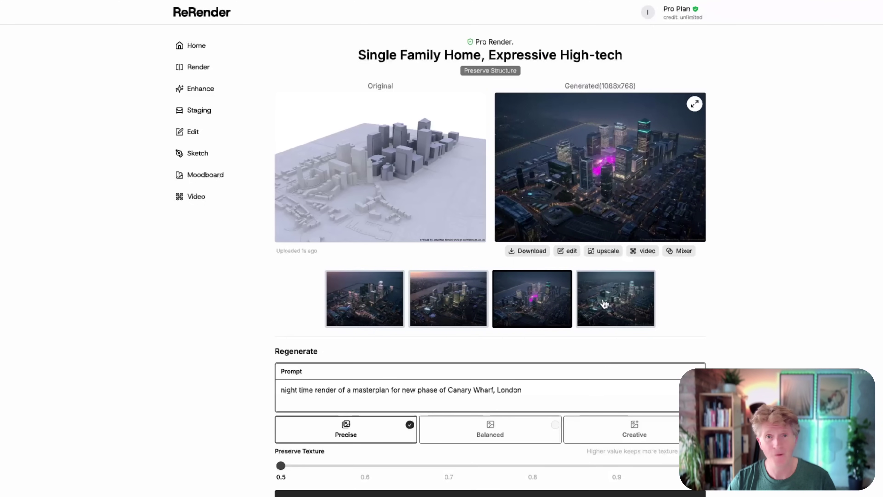
left_click(613, 301)
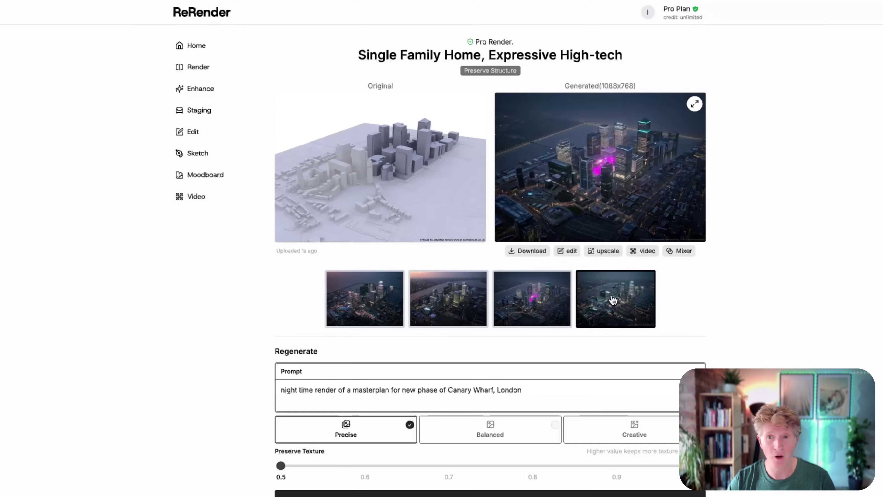
left_click(456, 296)
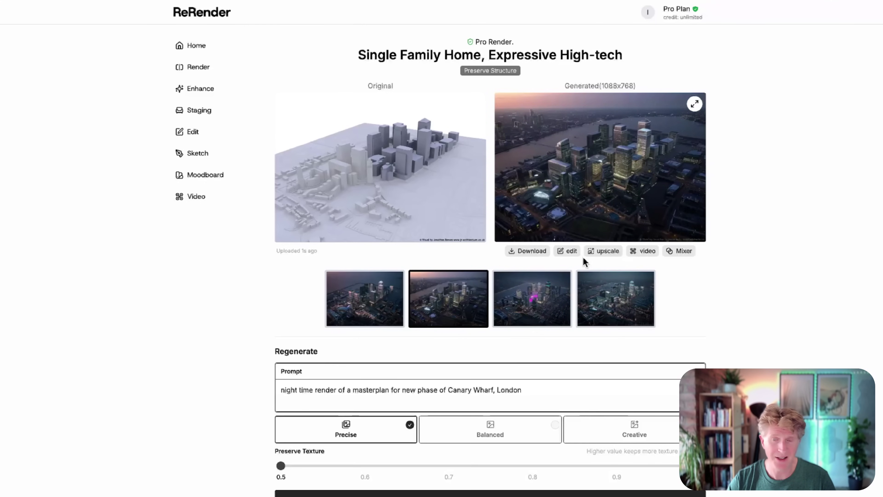
left_click(604, 252)
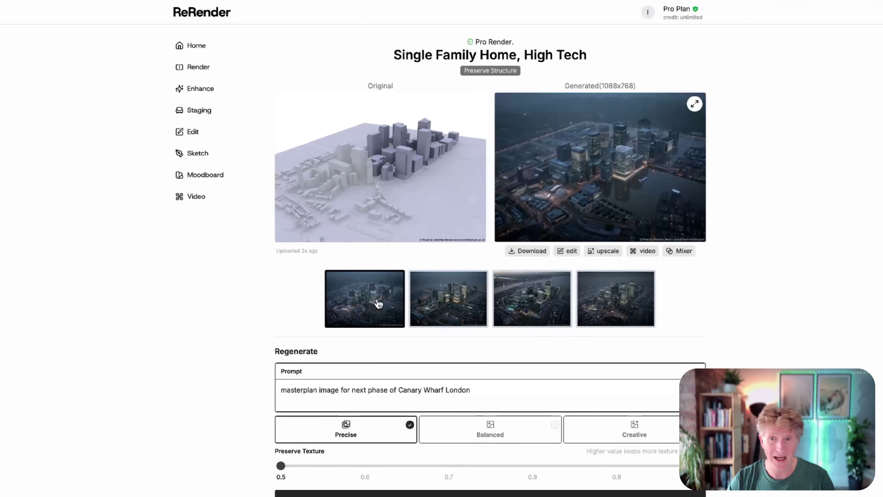
Compare each High Tech render against the white model, then upscale the first one.
left_click(695, 104)
left_click_drag(491, 245, 496, 290)
left_click(470, 444)
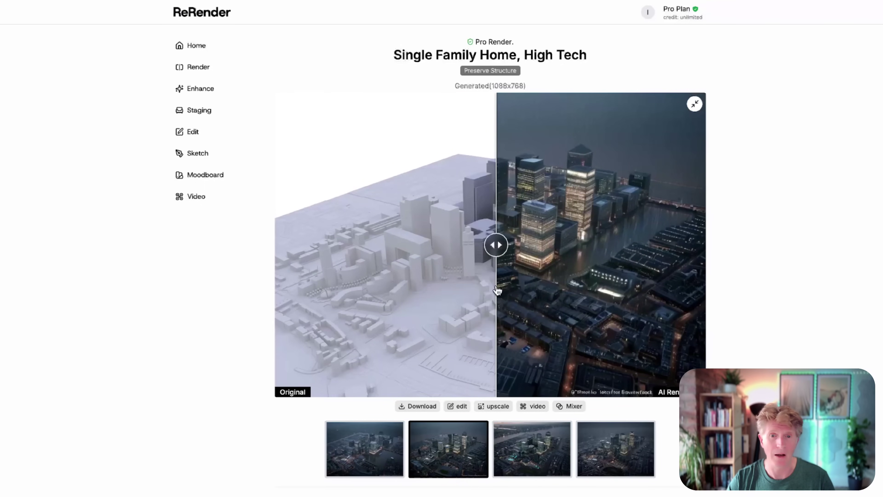
left_click(532, 459)
left_click_drag(499, 246, 691, 245)
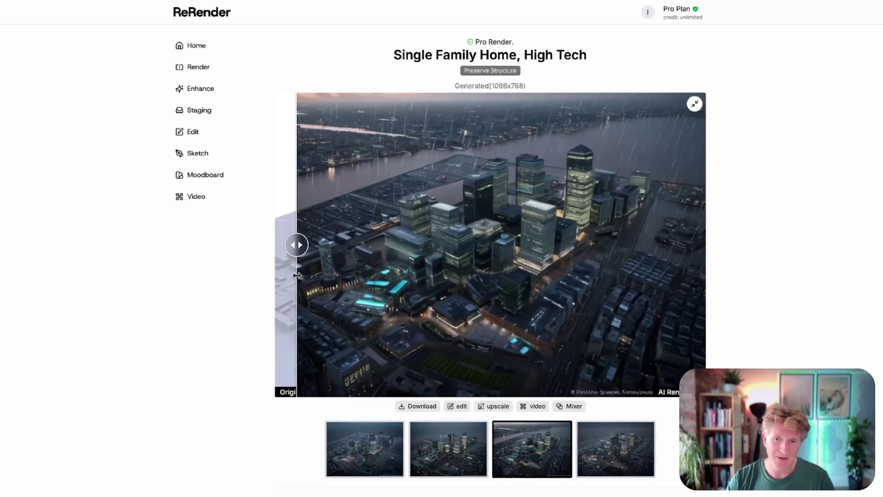
left_click_drag(297, 276, 474, 275)
left_click(608, 459)
left_click_drag(476, 245, 282, 239)
left_click(370, 449)
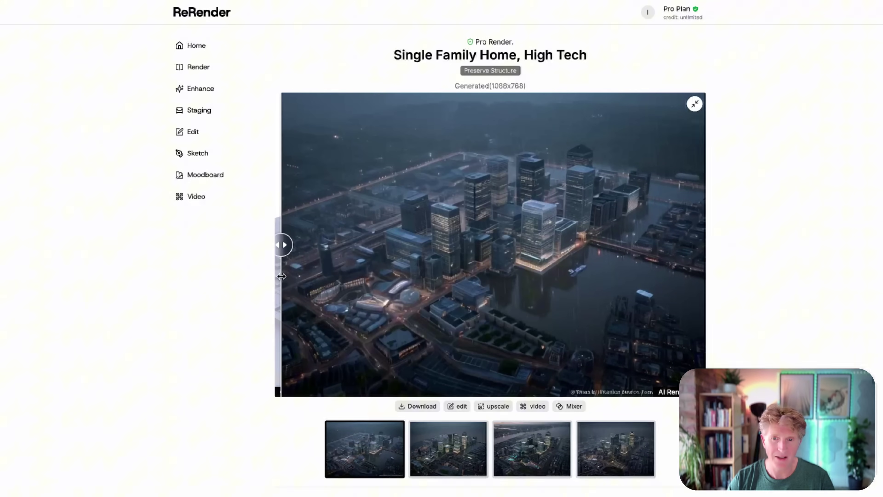
left_click(493, 407)
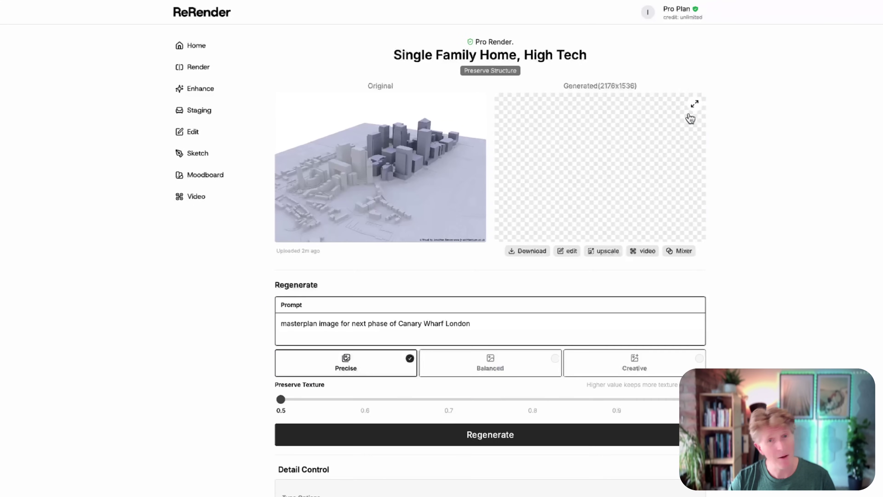
Compare the upscaled render, then the 3264x2304 Expressive High-tech night render, against the white model.
left_click(695, 104)
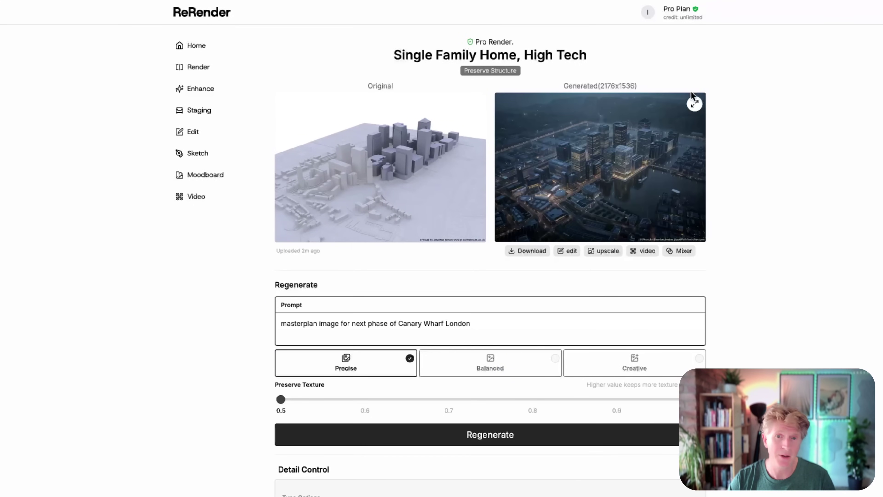
left_click(695, 104)
left_click_drag(499, 245, 463, 245)
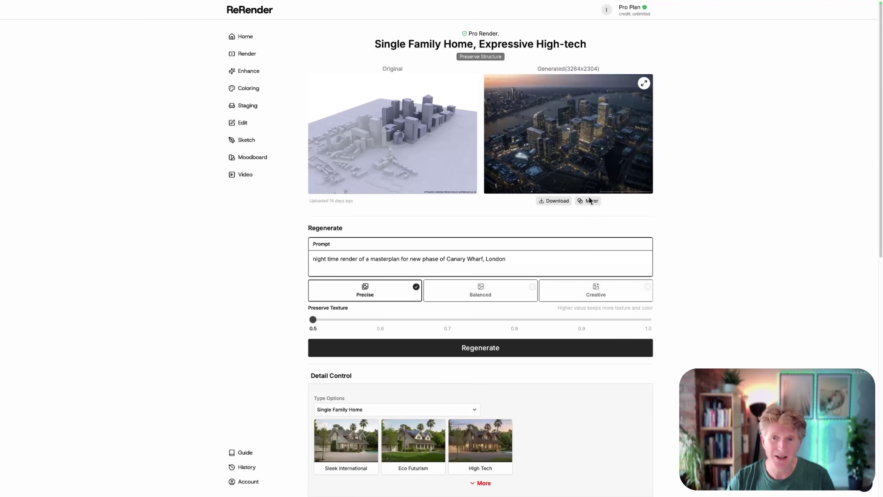
left_click(644, 83)
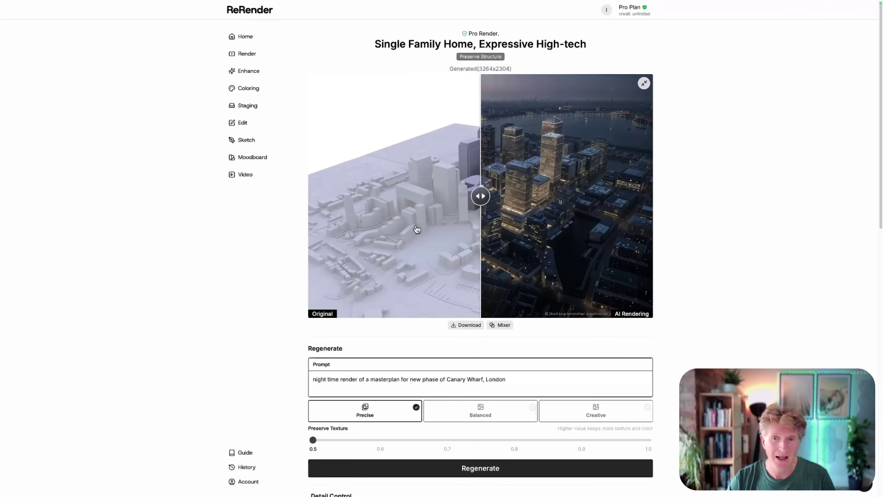
left_click_drag(487, 199, 440, 219)
left_click(502, 325)
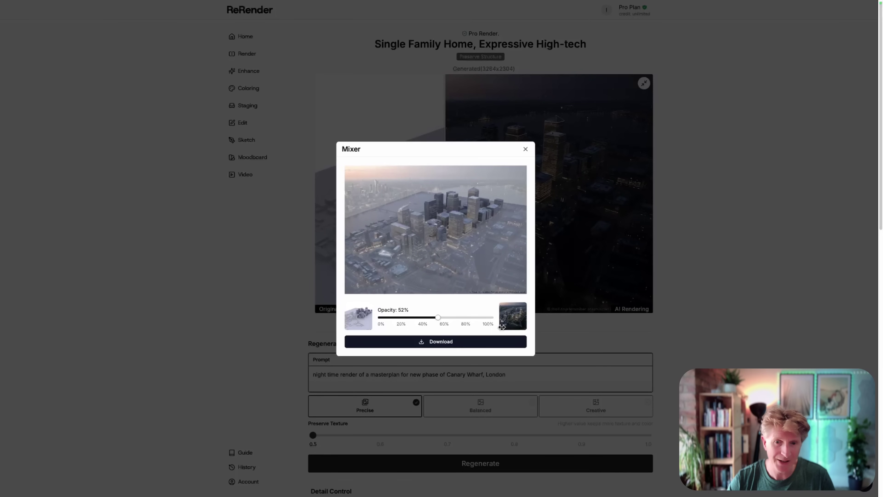
mouse_move(436, 319)
left_mouse_down()
mouse_move(397, 321)
mouse_move(481, 320)
mouse_move(402, 324)
mouse_move(433, 318)
left_mouse_up()
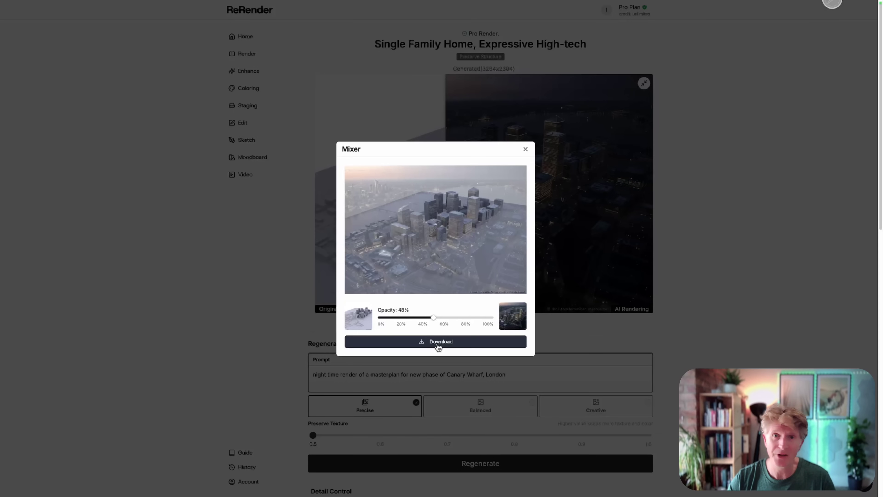
key("Escape")
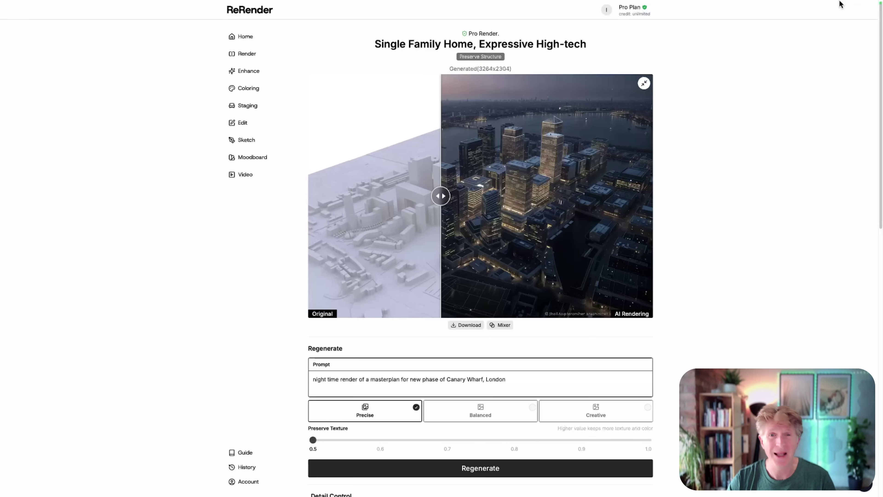
Regenerate the night render in Creative mode and view the result as a comparison.
scroll(358, 320, "down", 4)
left_click(476, 292)
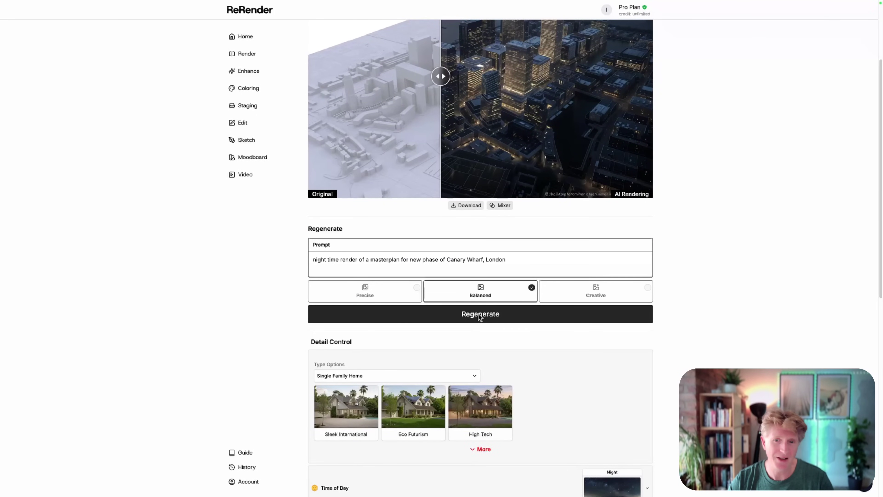
left_click(575, 290)
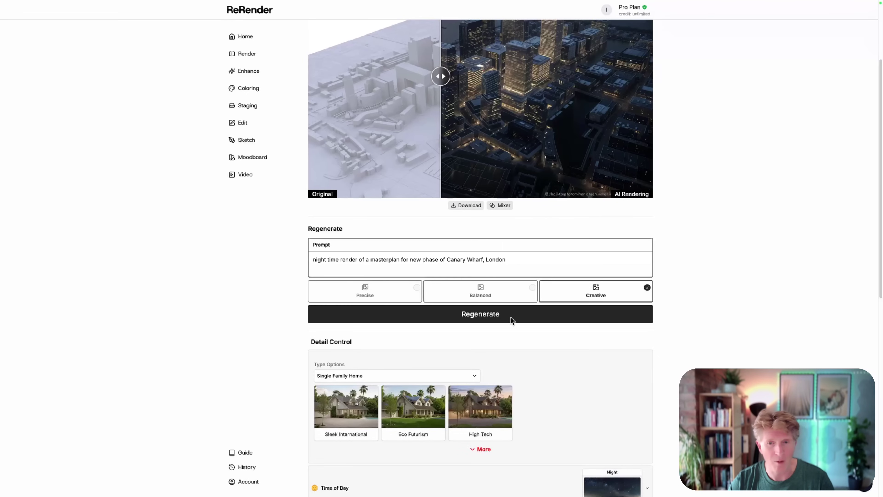
left_click(487, 315)
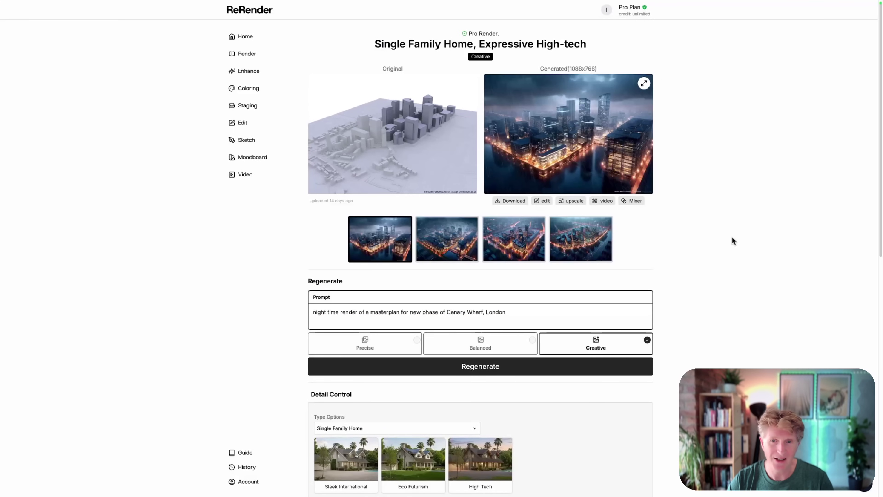
left_click(644, 84)
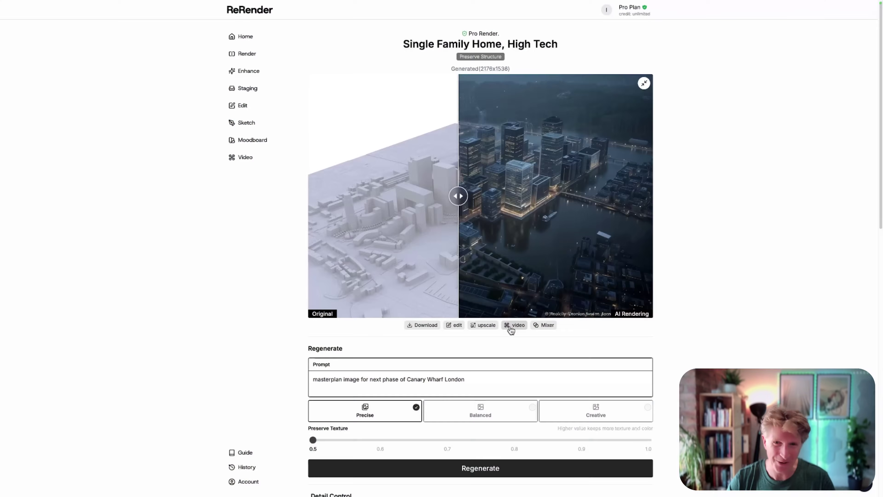
Send the High Tech render to Image to Video as a 10-second slow Tilt Down.
left_click(508, 325)
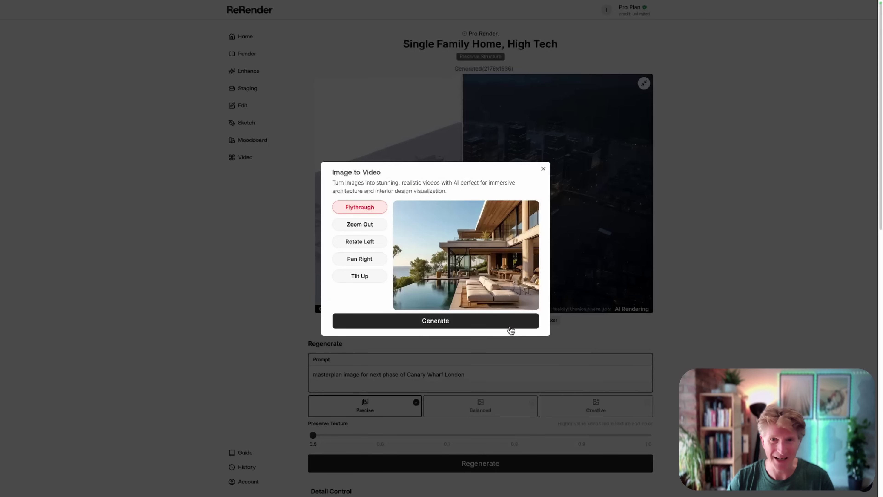
left_click(452, 329)
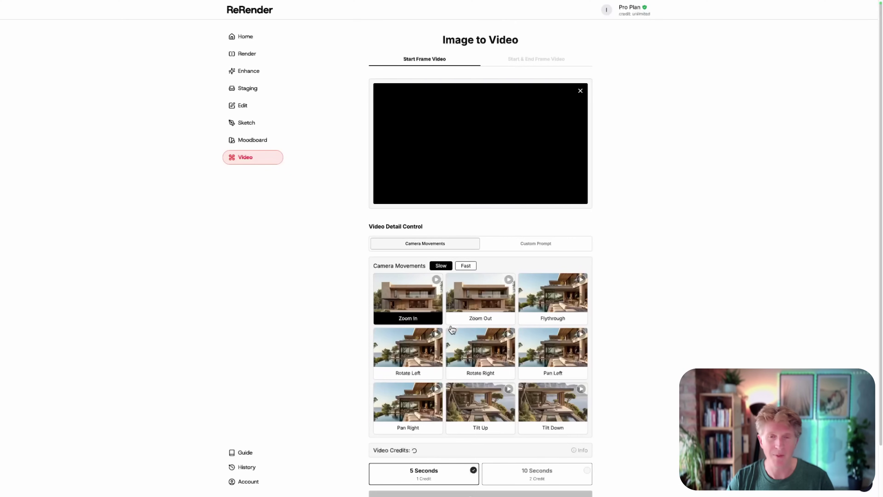
scroll(487, 349, "down", 2)
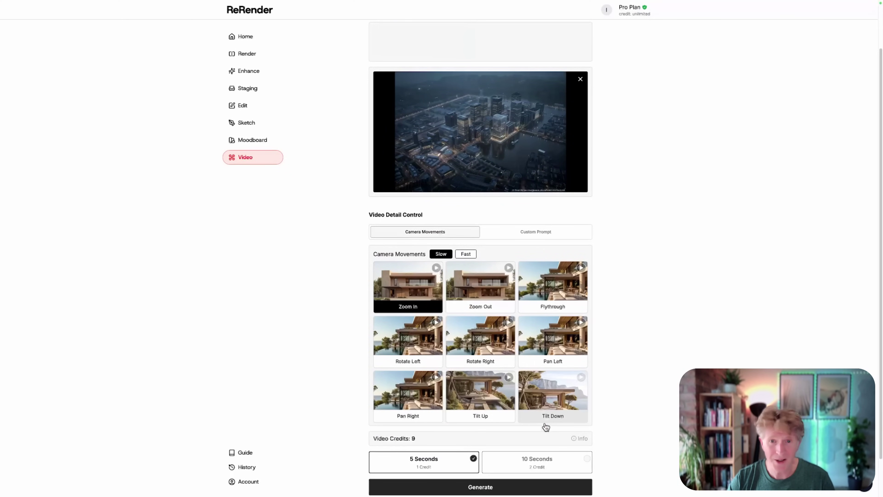
left_click(519, 467)
scroll(515, 438, "down", 1)
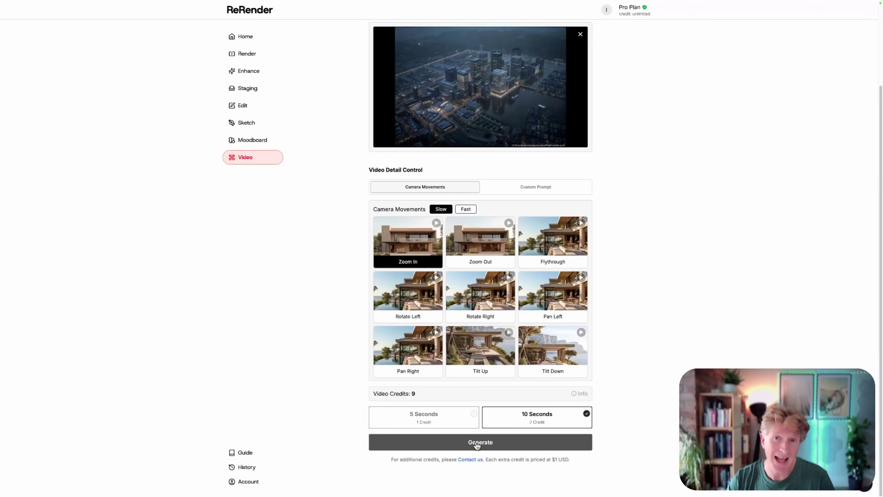
mouse_move(558, 343)
left_click(558, 343)
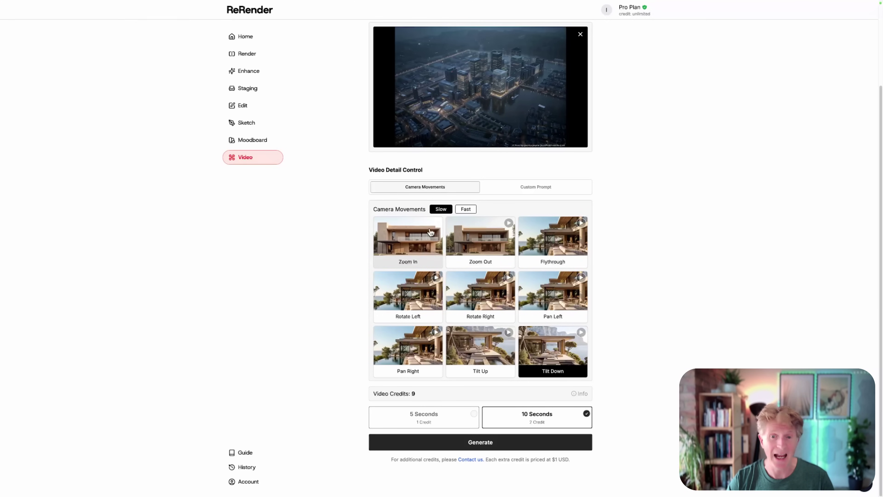
left_click(467, 209)
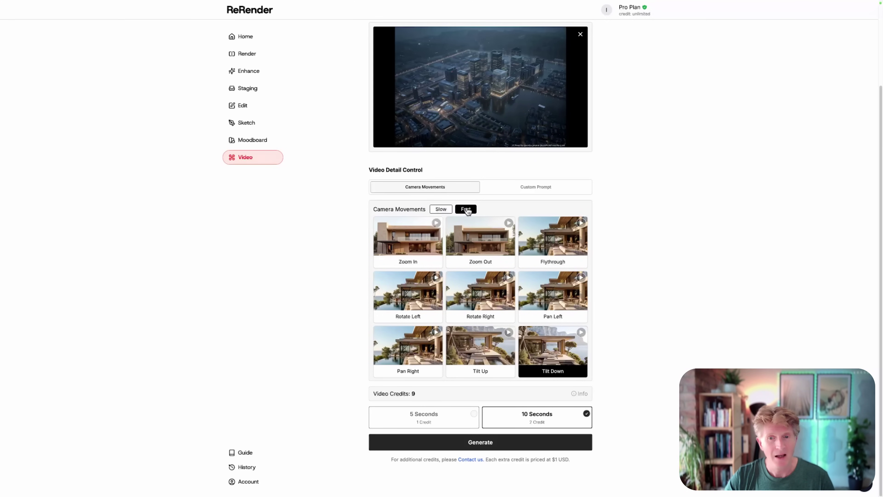
left_click(441, 209)
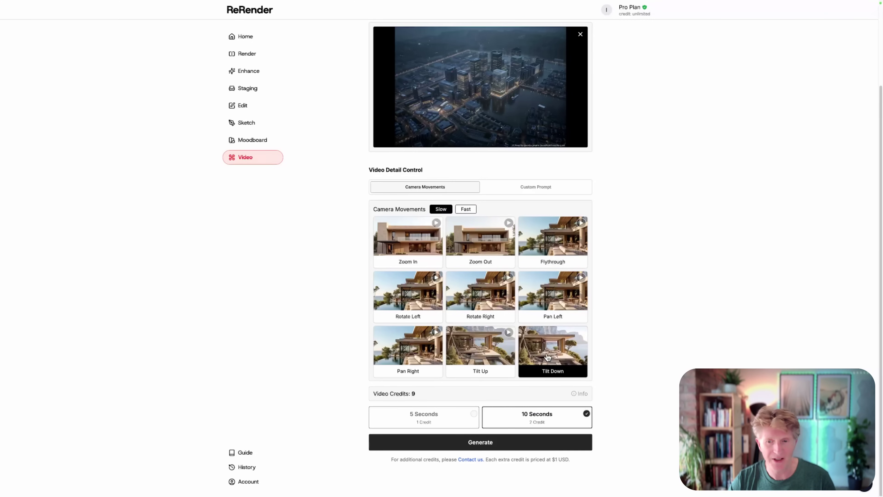
Generate the Tilt Down video.
left_click(493, 445)
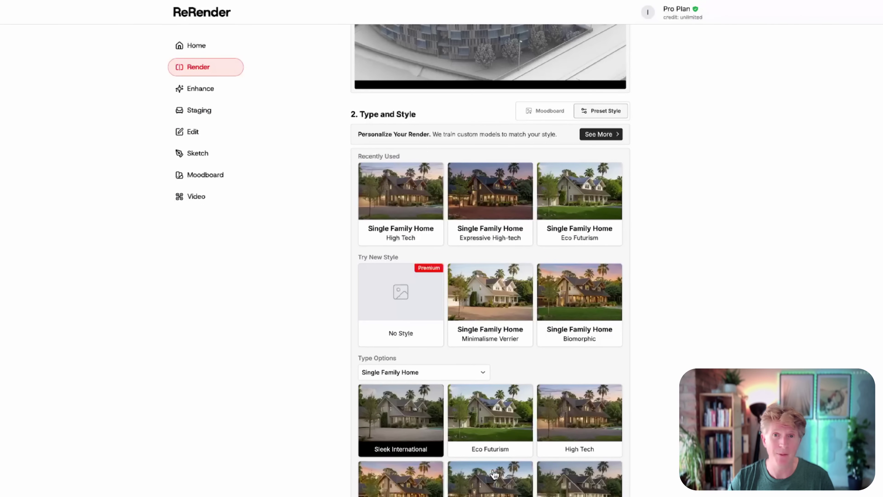
Choose the Biomorphic single family home style.
scroll(642, 449, "down", 1)
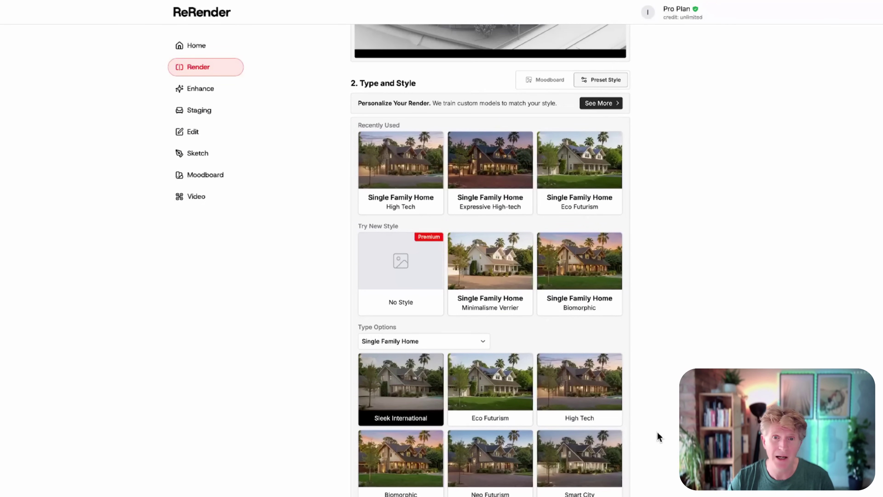
scroll(659, 436, "down", 1)
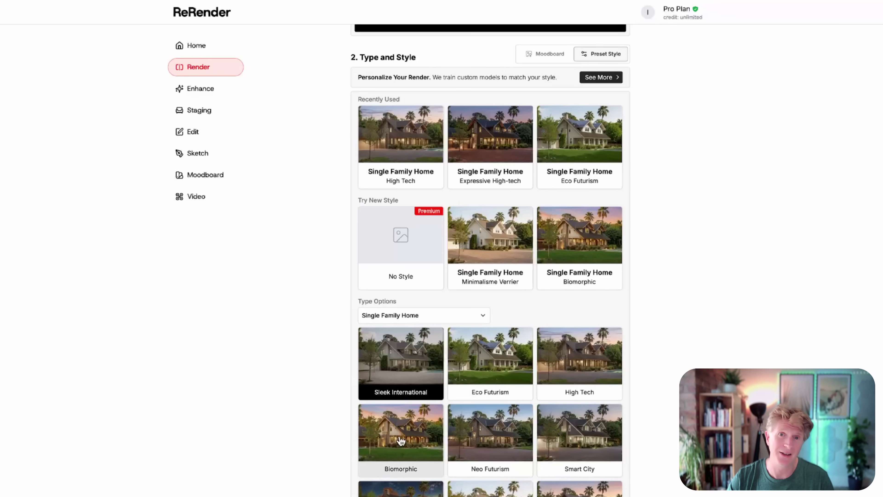
scroll(402, 442, "down", 2)
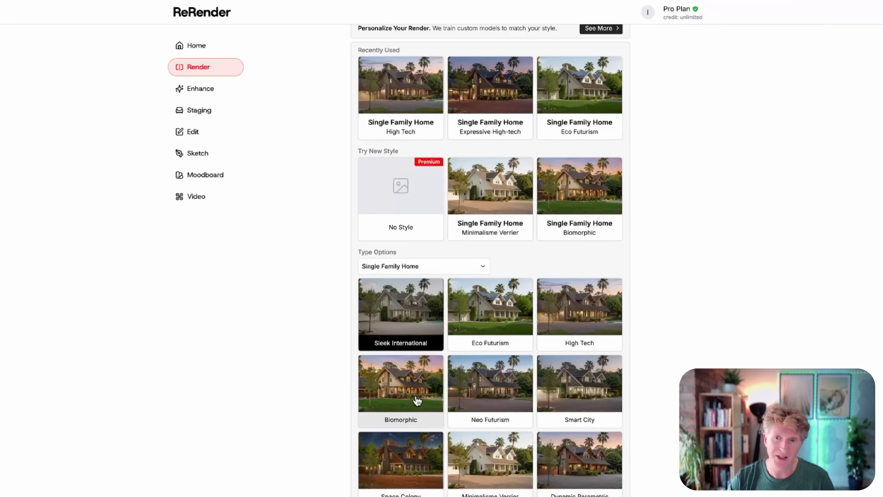
scroll(417, 401, "down", 2)
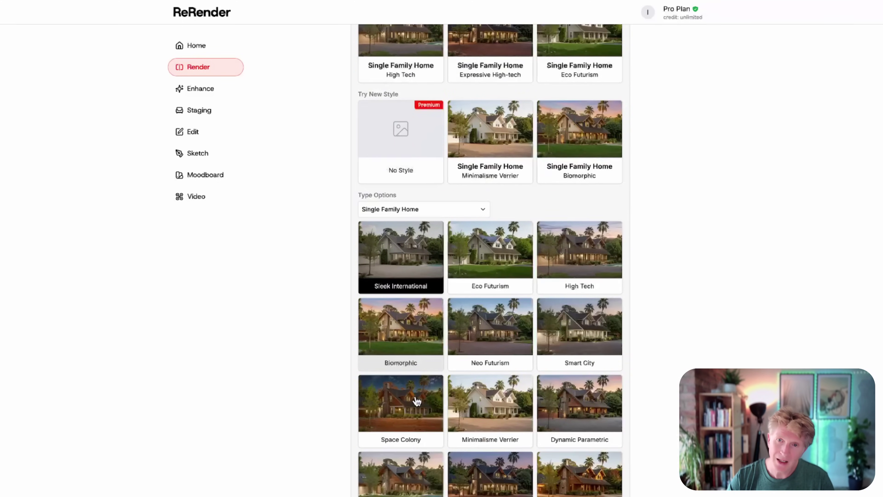
left_click(412, 343)
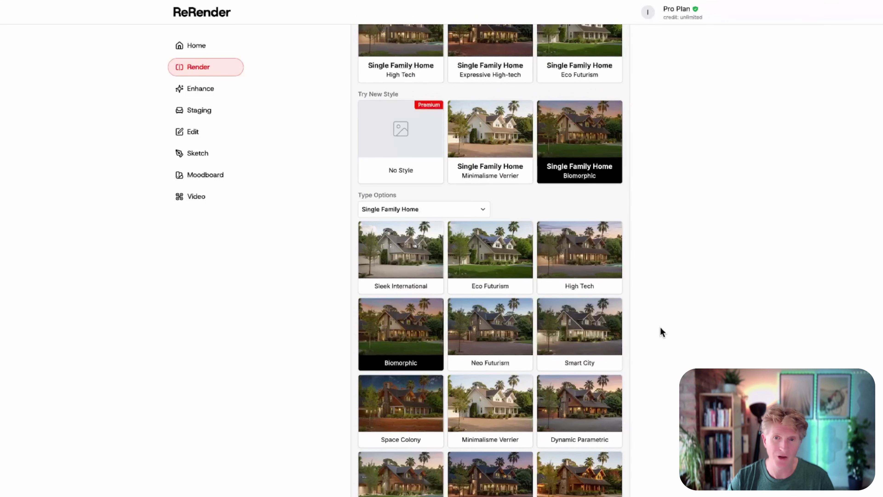
Change the building type to Residential Properties > Apartment Complex.
scroll(657, 330, "down", 4)
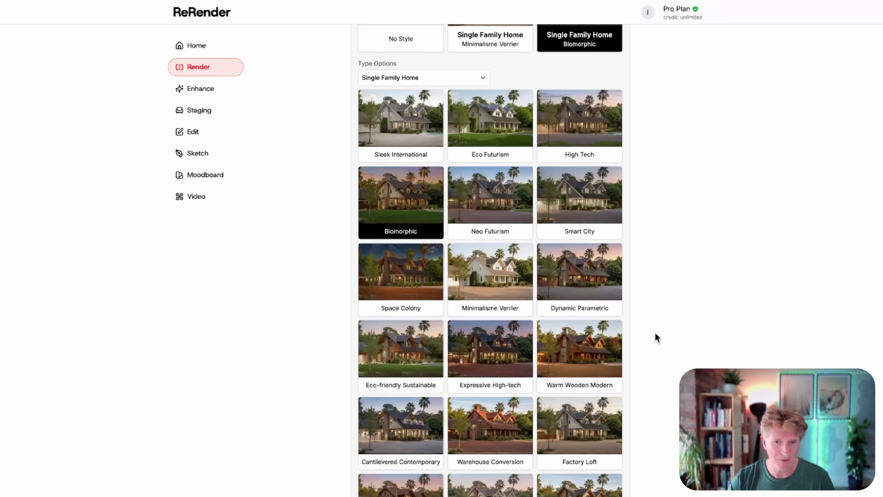
scroll(655, 333, "up", 10)
scroll(643, 336, "up", 2)
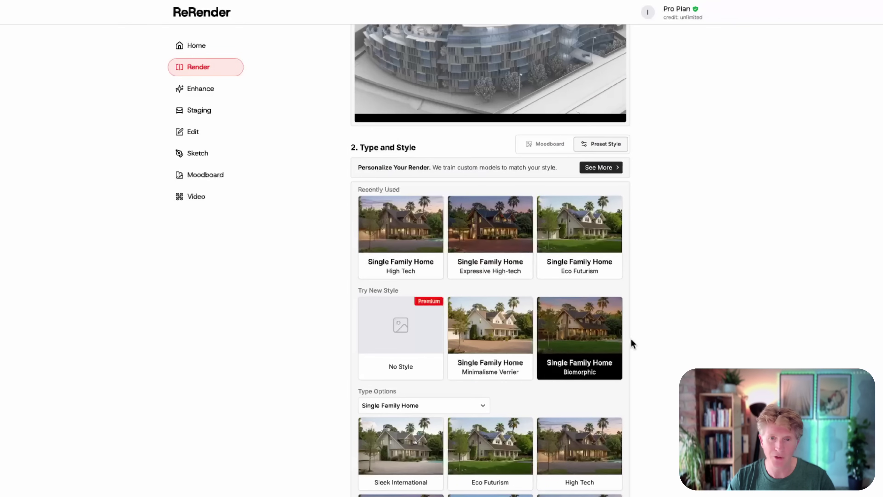
left_click(474, 405)
mouse_move(433, 444)
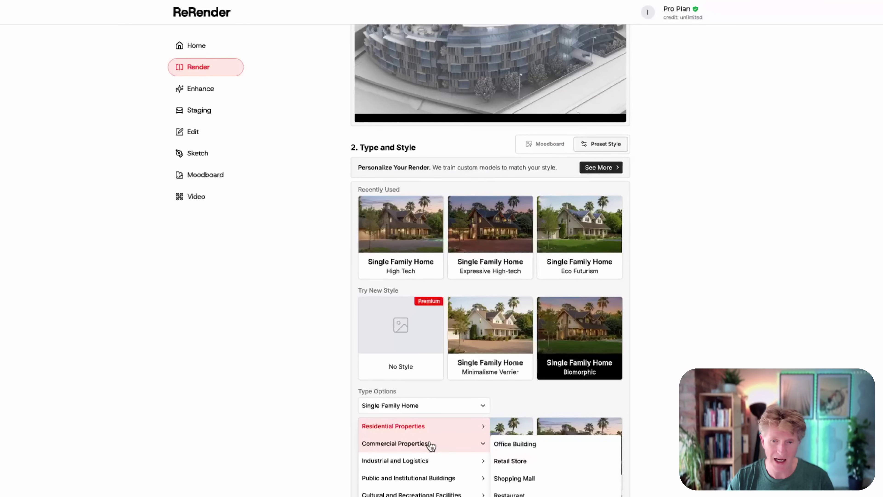
mouse_move(442, 426)
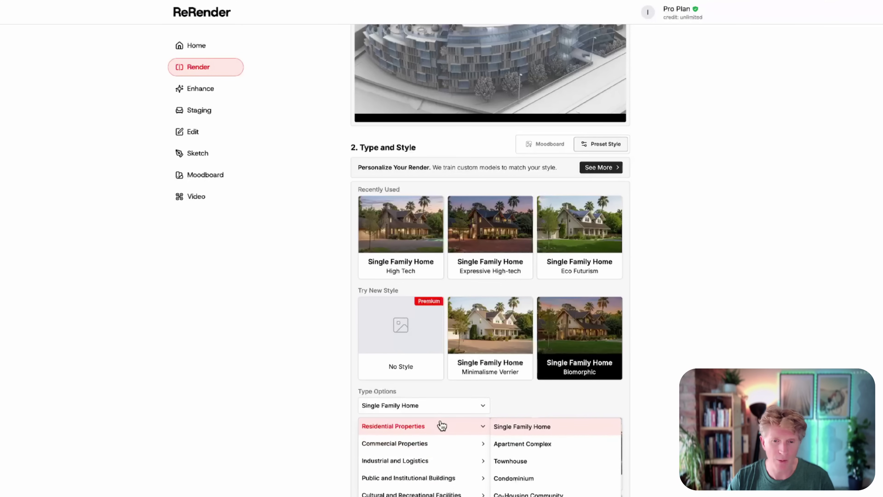
left_click(539, 442)
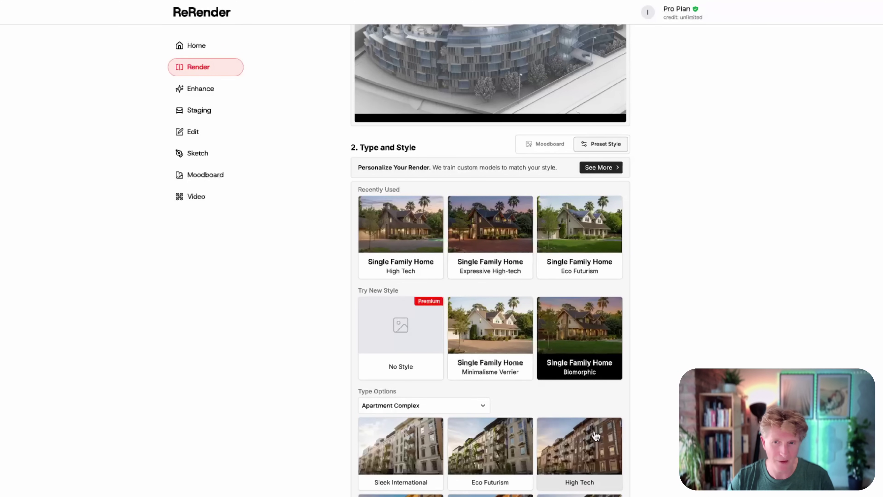
Select the Eco Futurism apartment style.
scroll(540, 440, "down", 1)
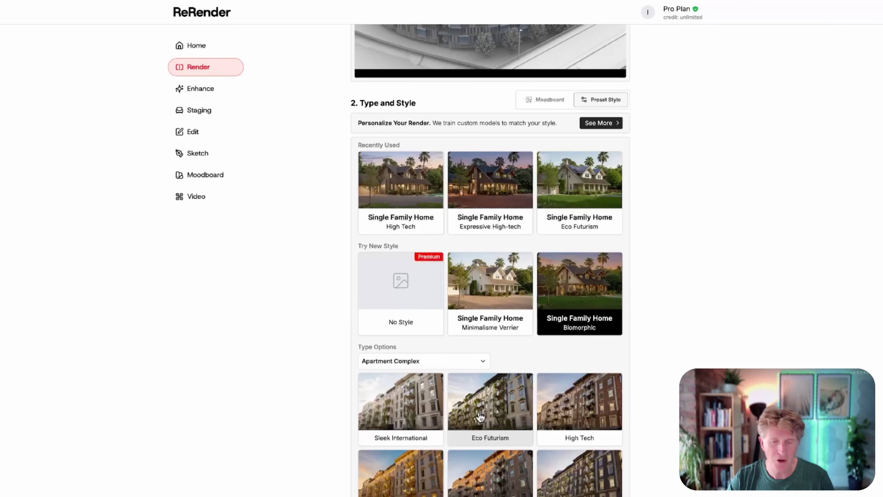
left_click(480, 417)
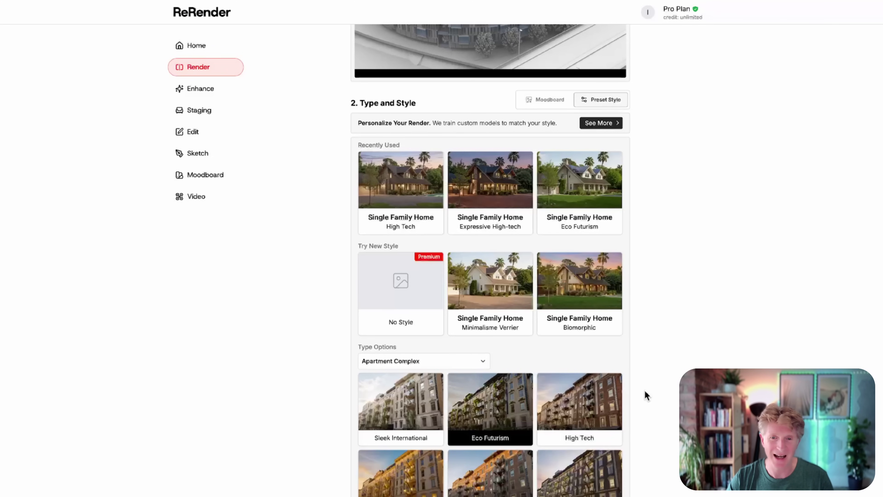
scroll(662, 387, "down", 2)
scroll(661, 386, "down", 6)
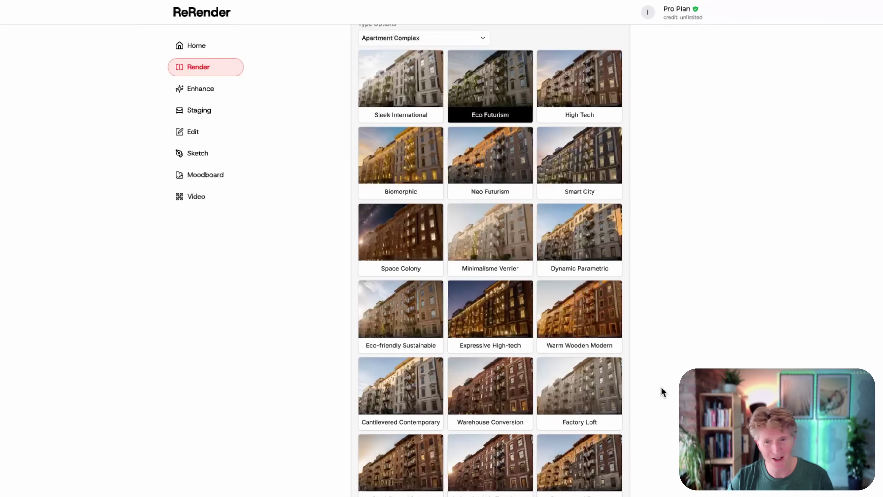
scroll(673, 389, "down", 20)
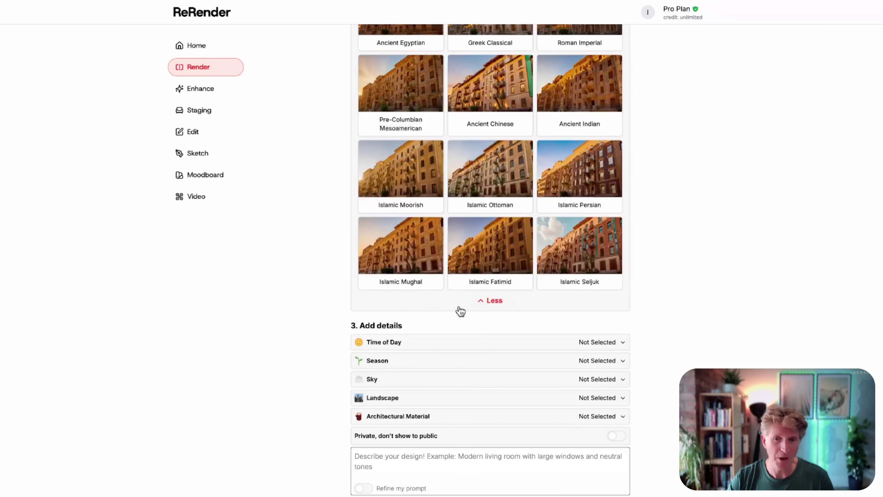
Collapse the style grid and set the time of day to Sunrise and season to Summer.
left_click(489, 305)
left_click(621, 345)
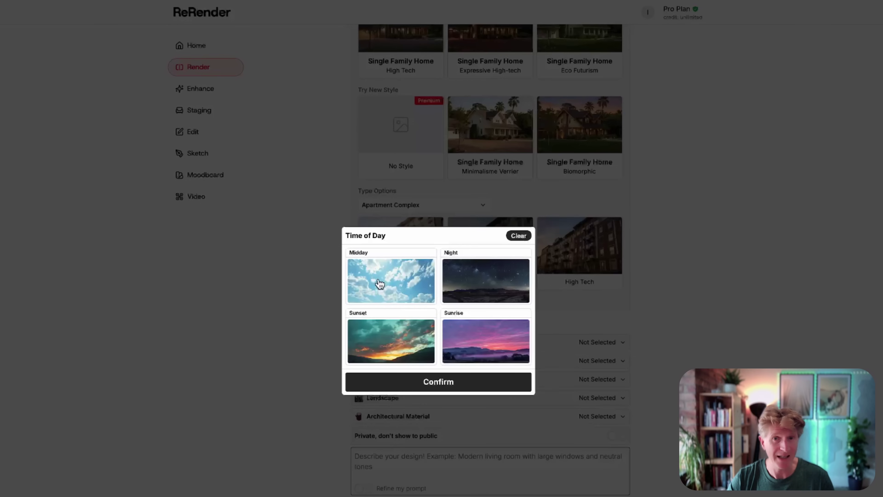
left_click(467, 348)
left_click(450, 385)
left_click(609, 392)
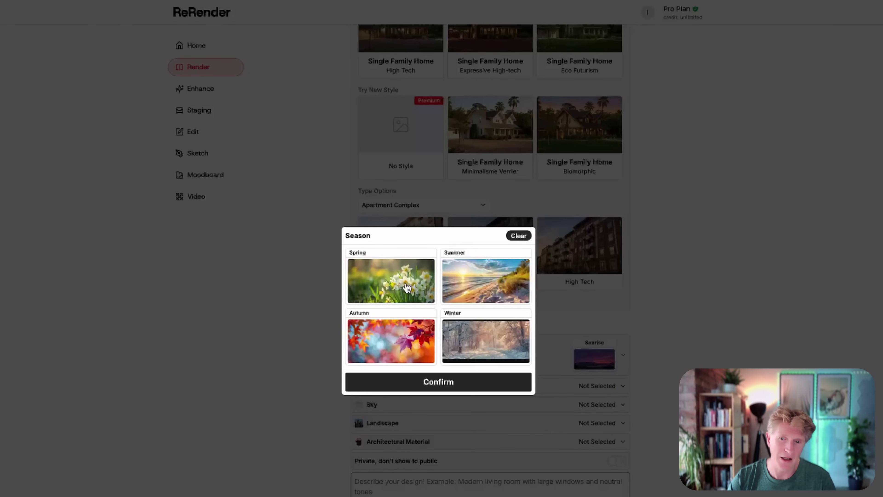
left_click(476, 284)
left_click(477, 387)
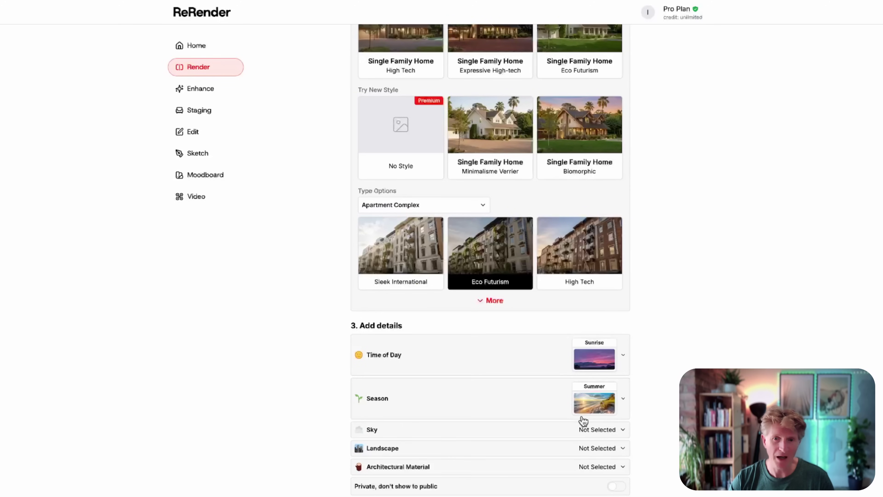
Set the sky to Cloudy Sky and the landscape to Countryside.
left_click(604, 430)
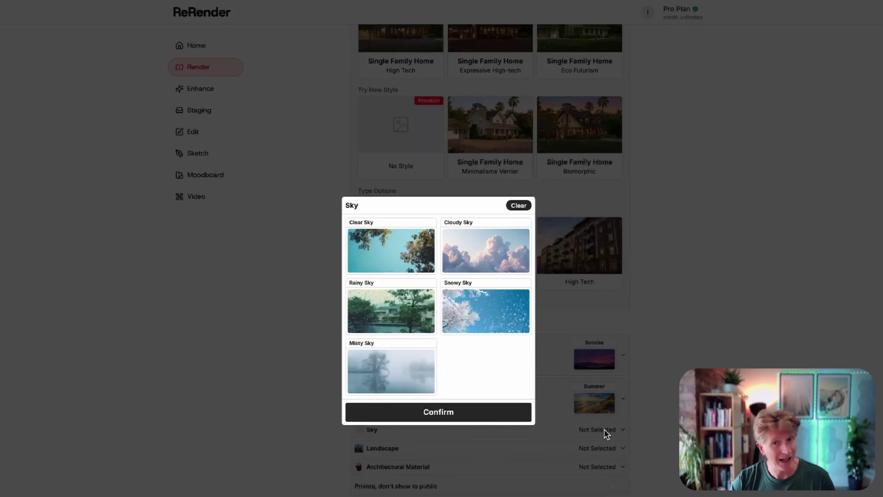
left_click(486, 258)
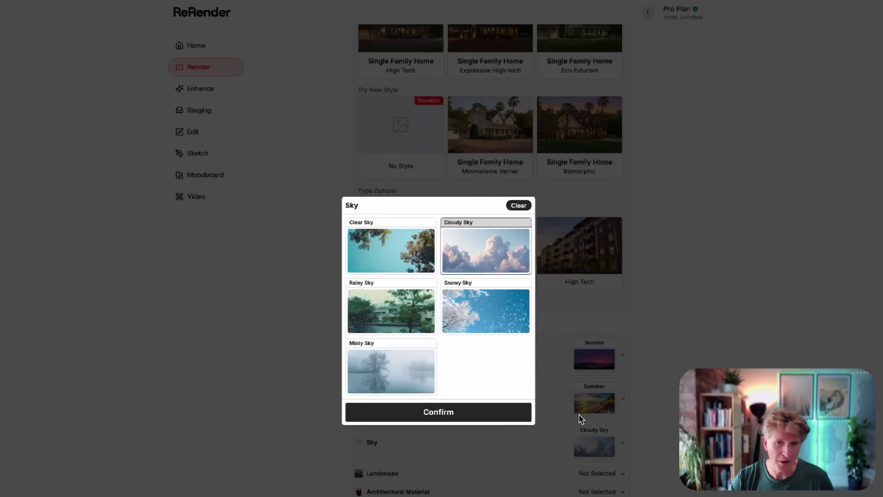
left_click(495, 415)
left_click(609, 478)
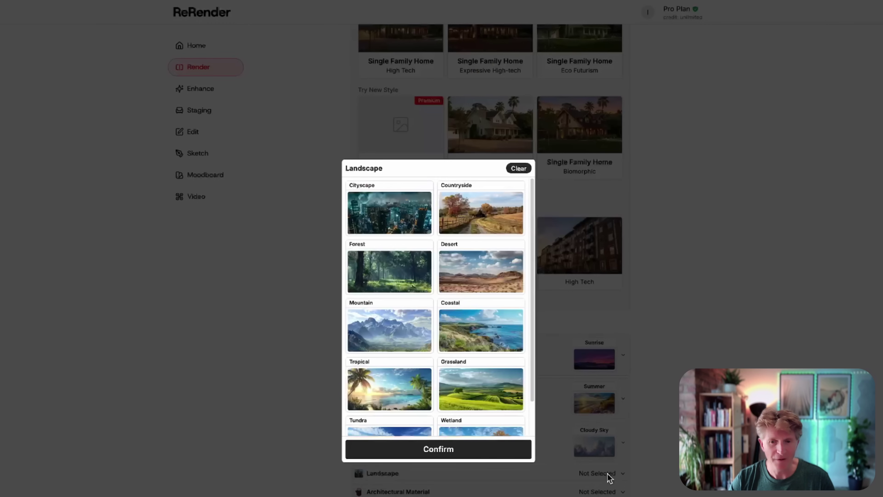
scroll(465, 390, "down", 1)
scroll(465, 390, "down", 4)
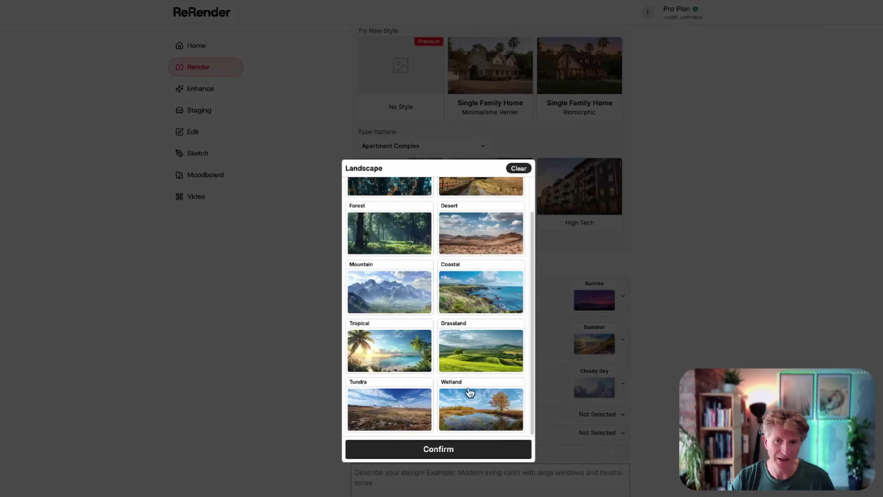
scroll(478, 293, "up", 3)
scroll(485, 306, "up", 2)
left_click(476, 223)
left_click(573, 244)
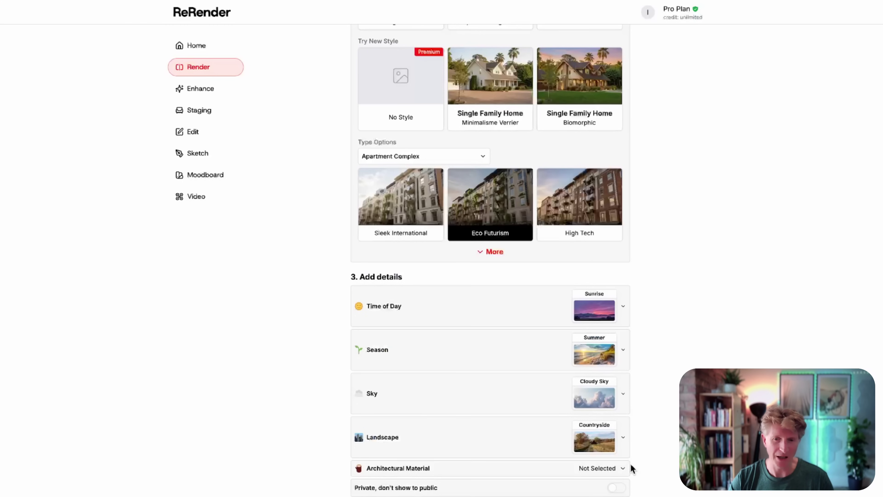
Choose Glass as the architectural material.
left_click(599, 470)
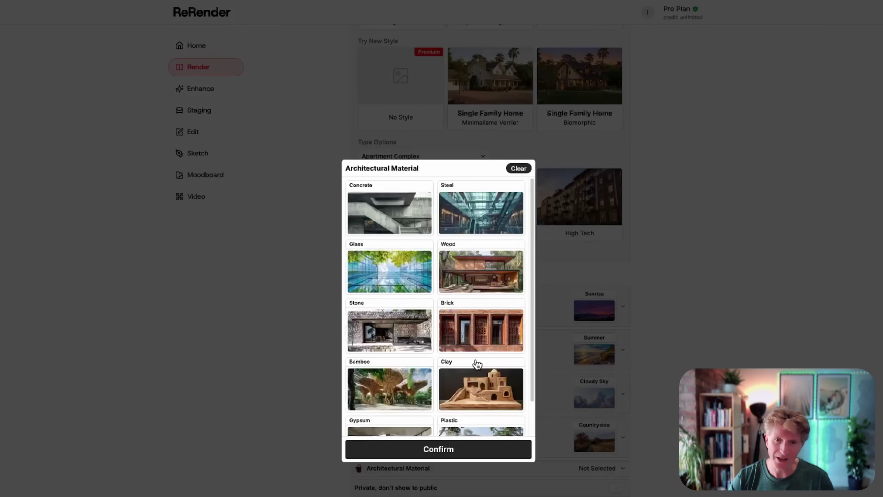
scroll(476, 364, "down", 3)
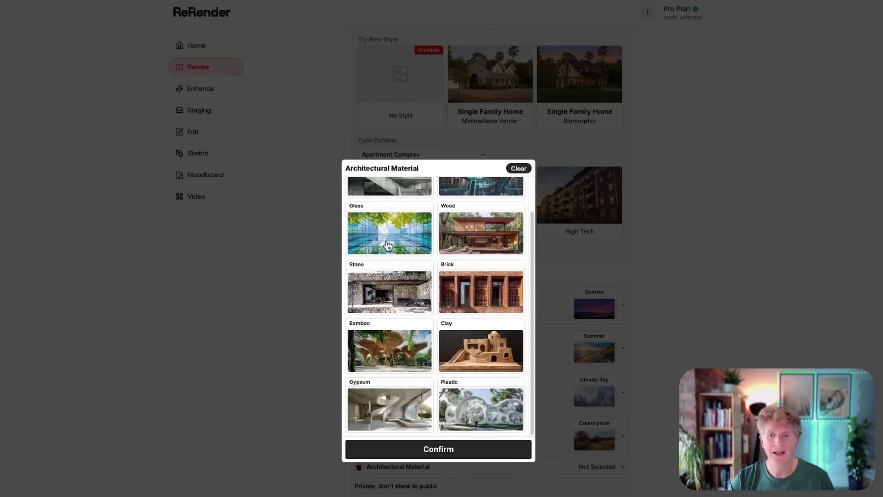
left_click(389, 245)
left_click(459, 450)
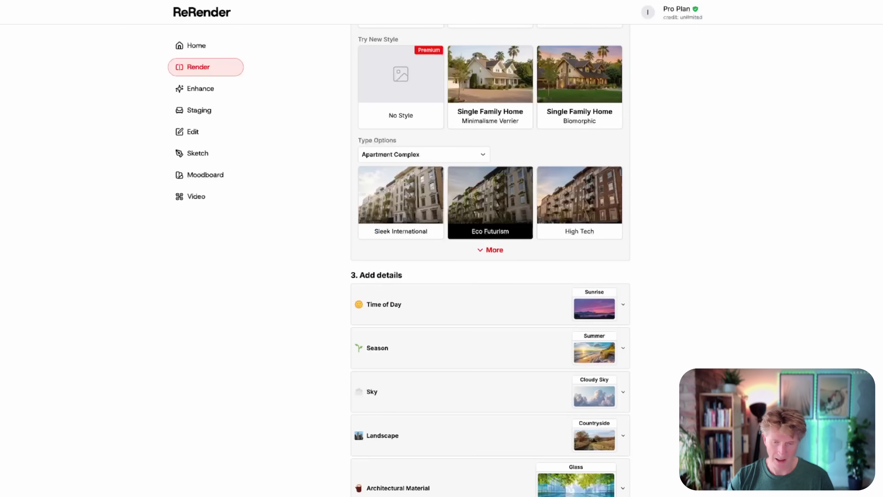
scroll(491, 261, "down", 3)
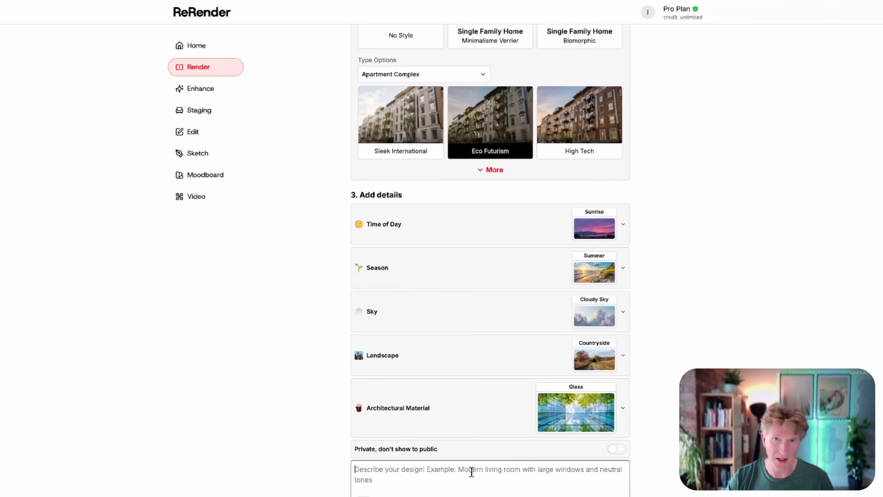
Enter the prompt 'Modern Eco residential apartments located by river in english town of Hereford UK' and generate the render.
type("Modern")
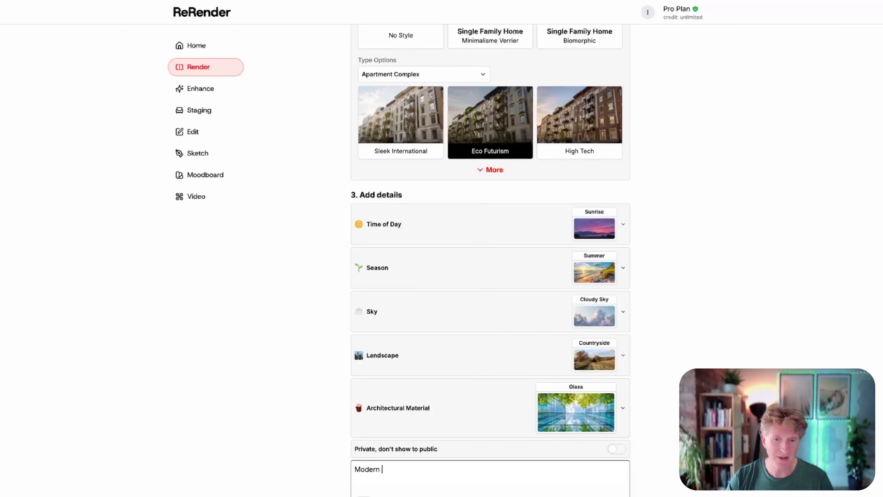
type(" Eco residential")
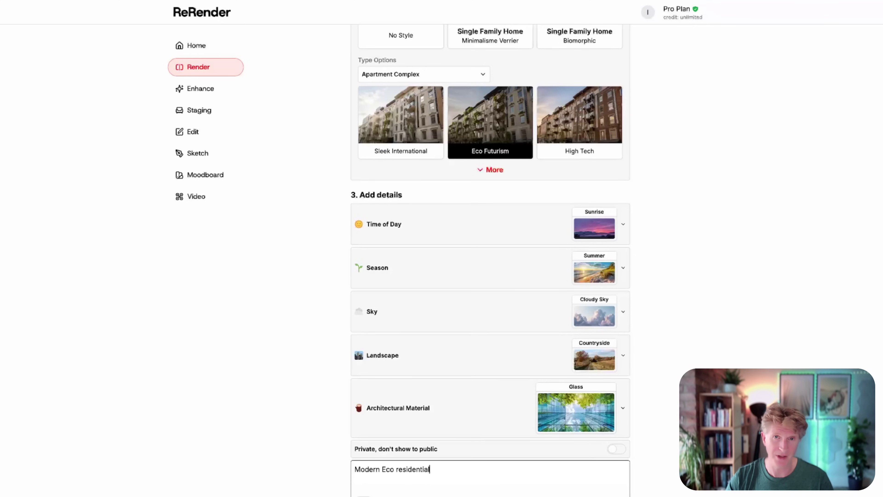
type(" ap")
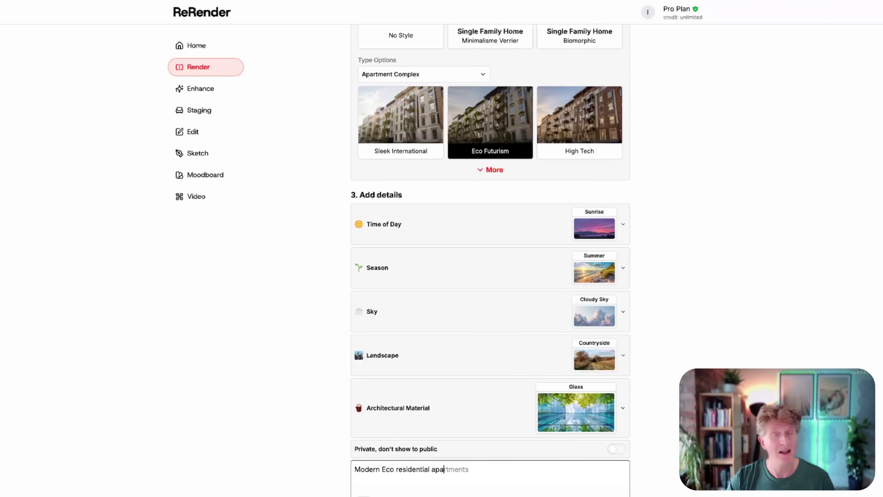
type("a")
key("Tab")
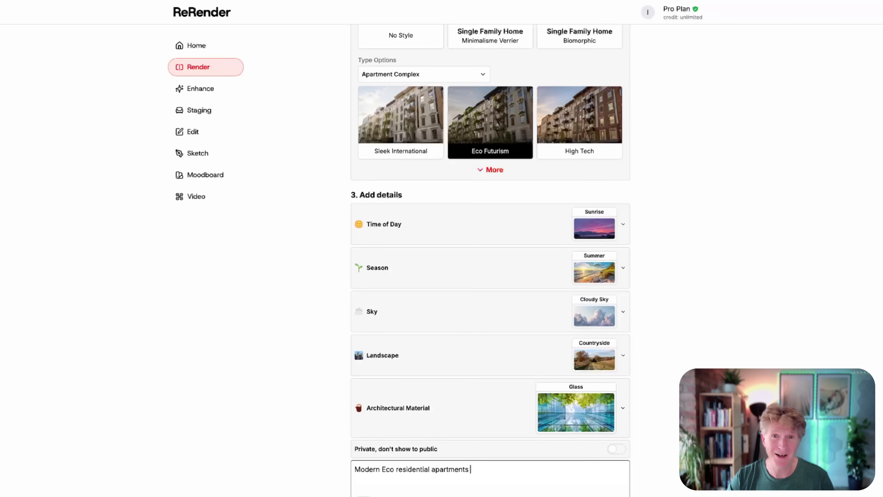
key("BackSpace")
type("located by river in english town")
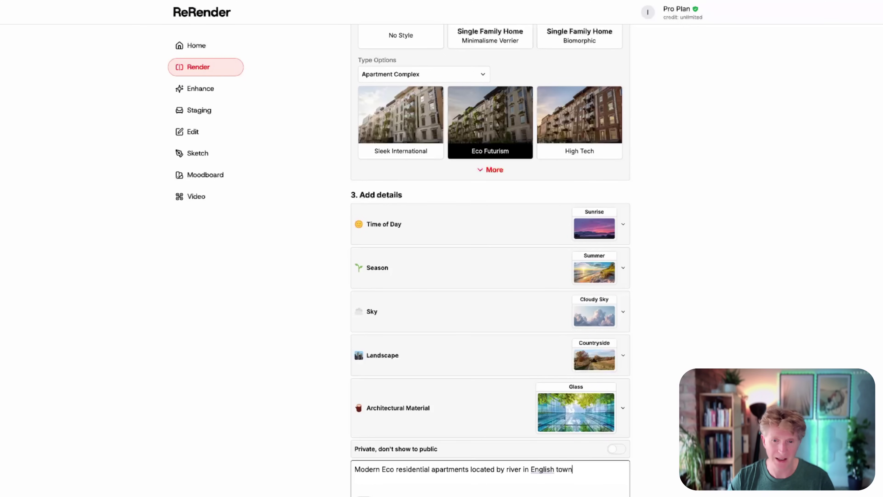
type(" of H")
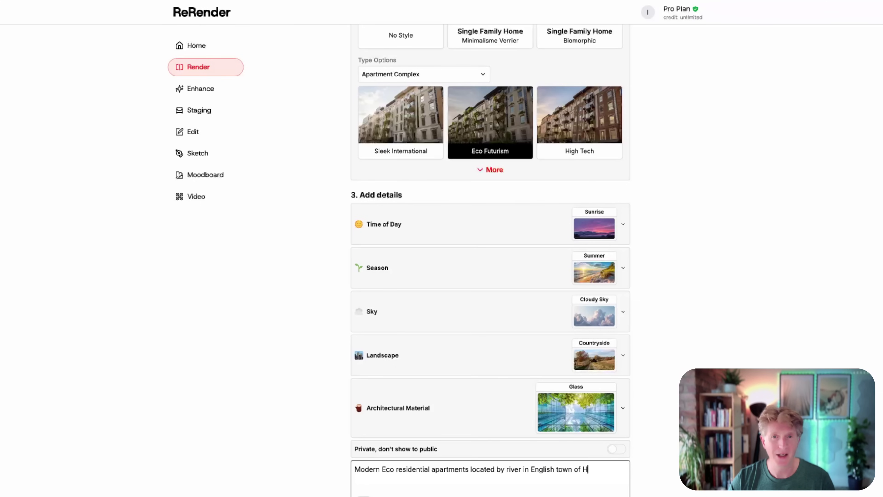
type("ereford UK")
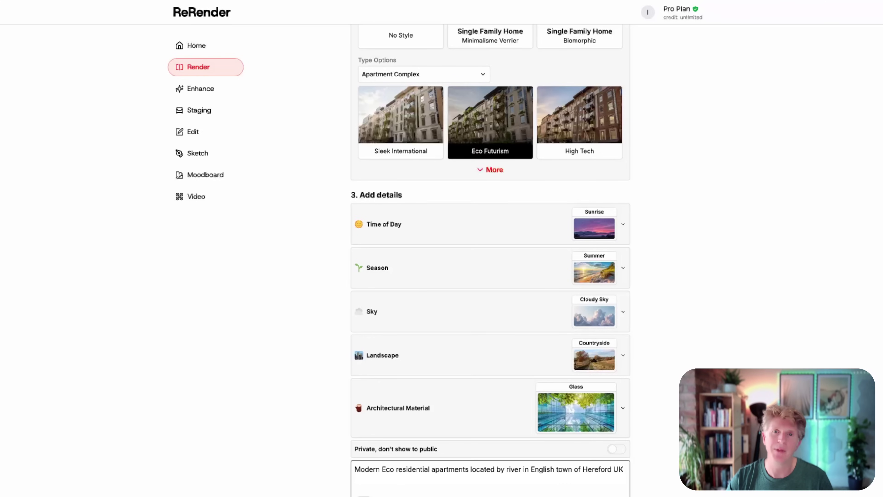
key("Return")
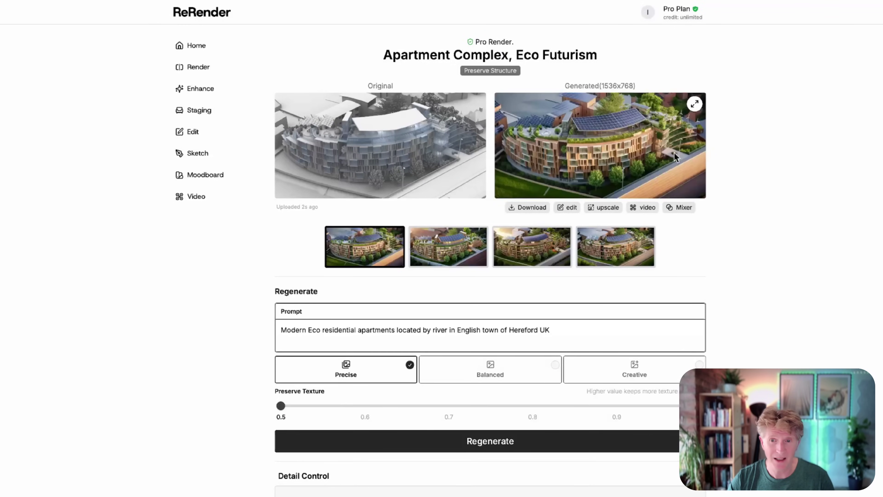
Enlarge the render and compare the Eco Futurism variations against the original model with the slider, ending on the third.
left_click(695, 103)
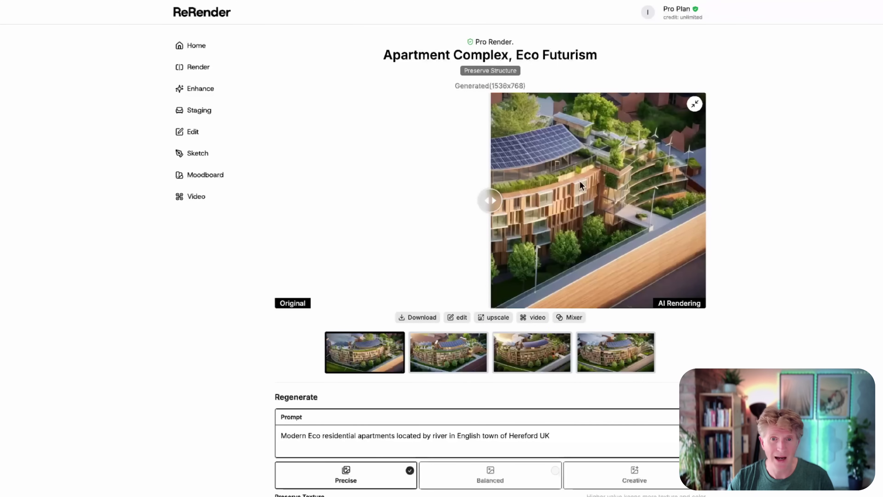
left_click_drag(490, 200, 383, 201)
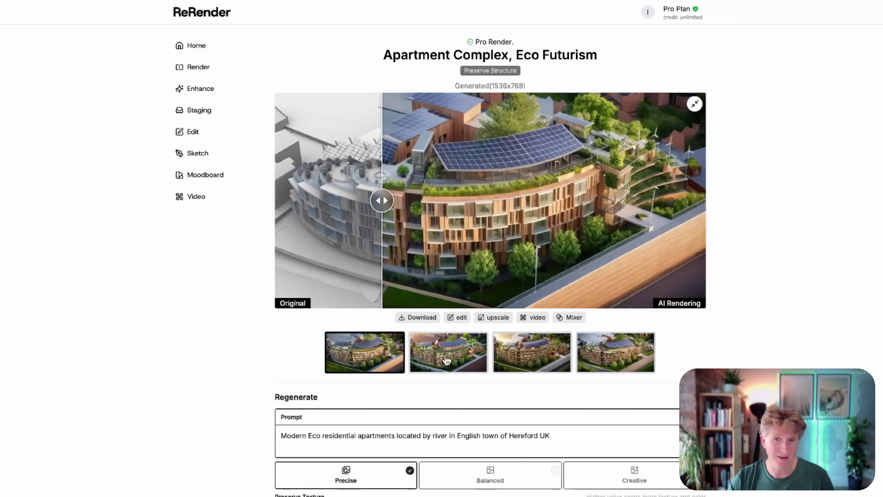
left_click(447, 360)
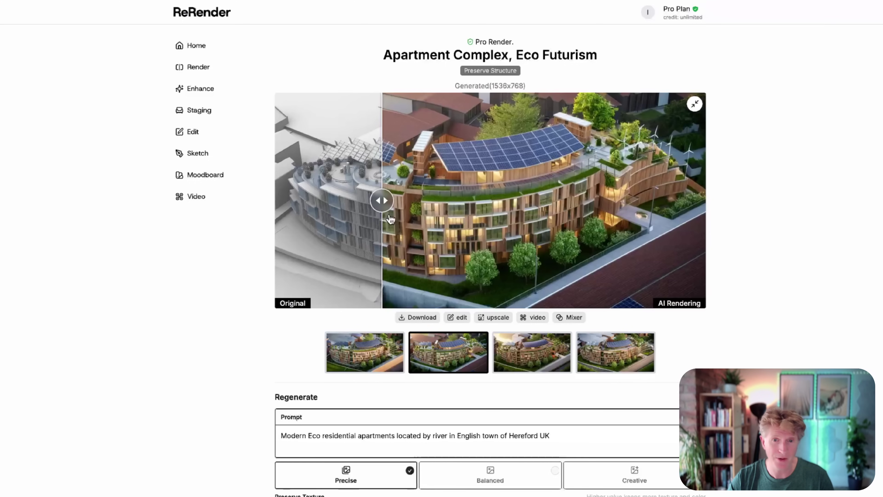
left_click_drag(383, 201, 307, 222)
left_click(537, 372)
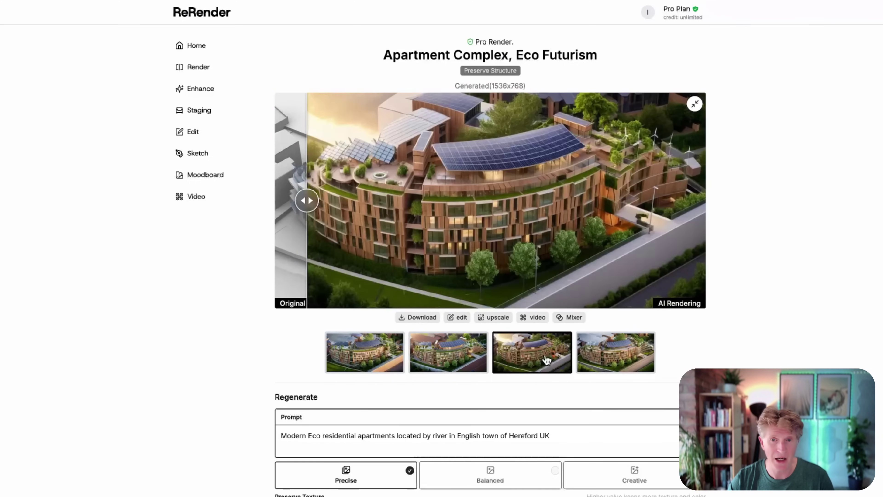
left_click_drag(307, 200, 249, 241)
left_click(614, 355)
left_click(539, 351)
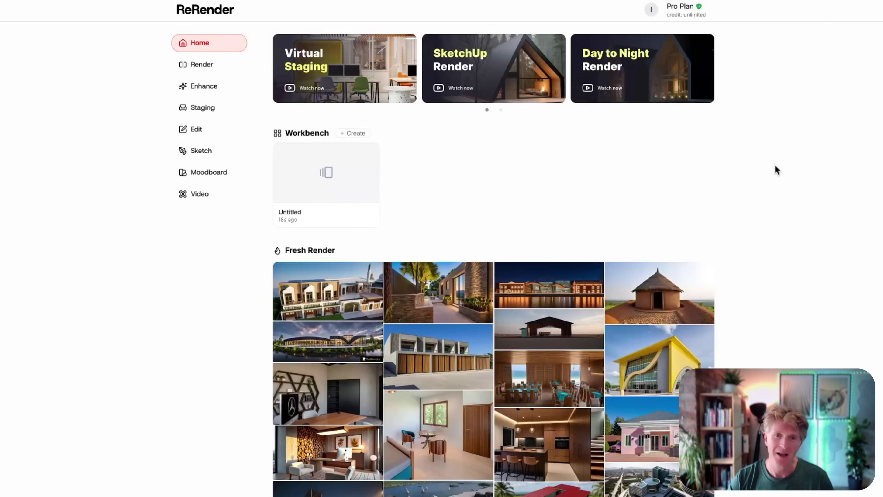
Scroll the home page and open the Untitled workbench board.
scroll(320, 115, "down", 2)
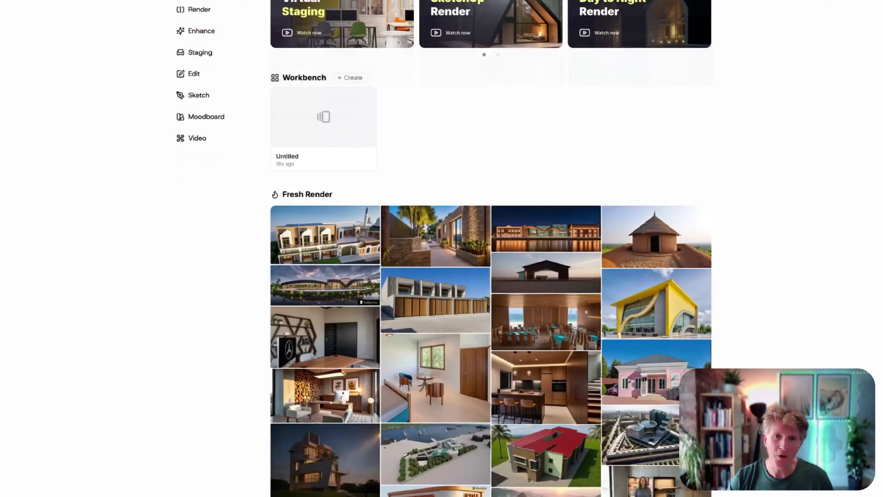
left_click(318, 120)
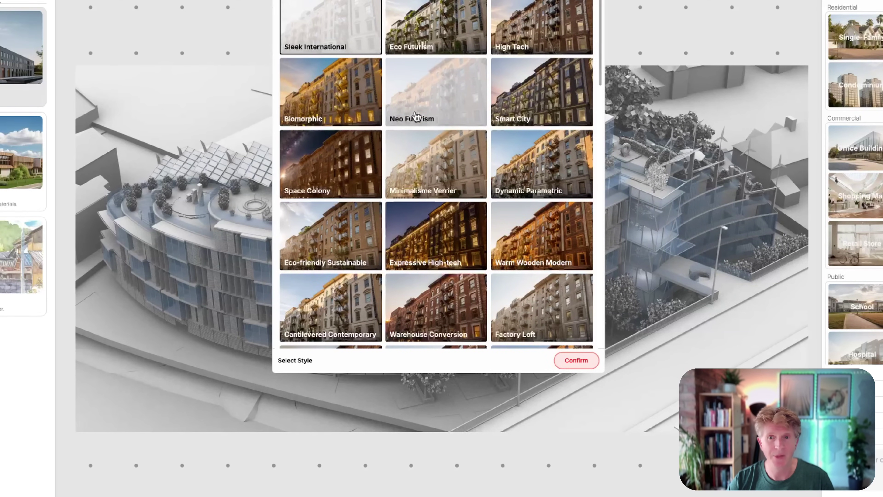
Choose the Neo Futurism style for the apartment model.
left_click(423, 100)
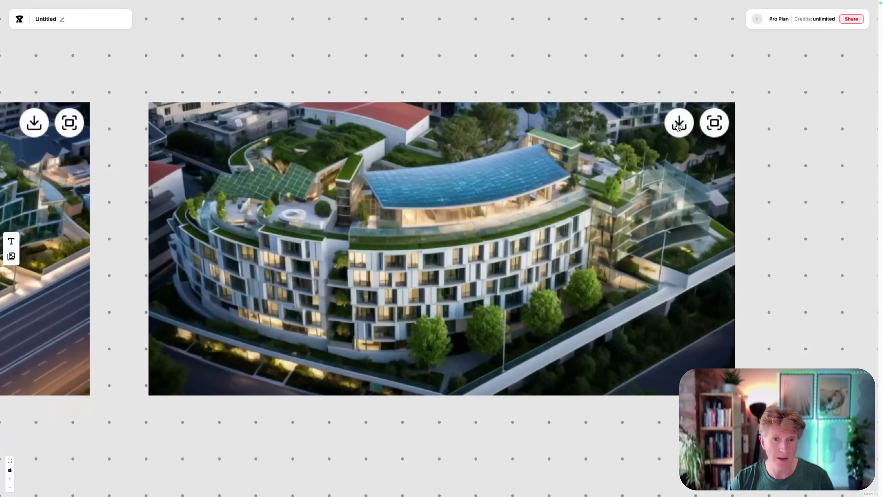
Shift the right-hand render and send an edit to upscale it to 4k with timber cladding replacing white render.
scroll(409, 236, "down", 5)
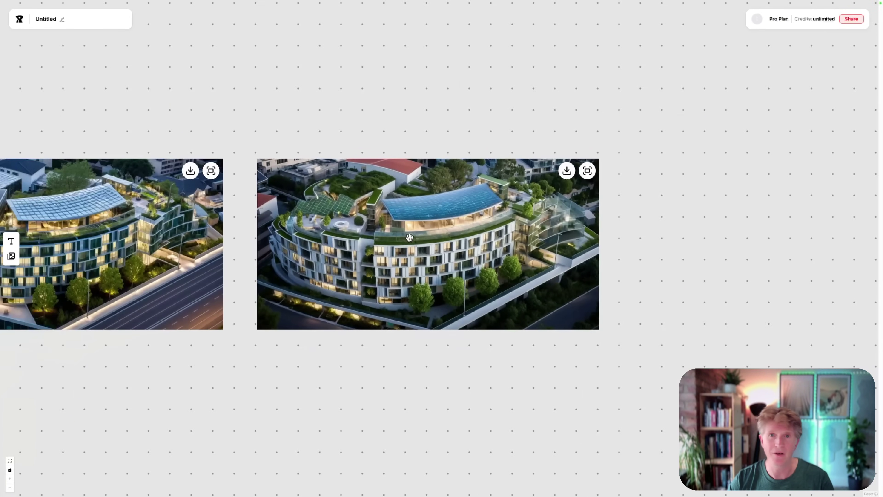
left_click_drag(341, 237, 315, 238)
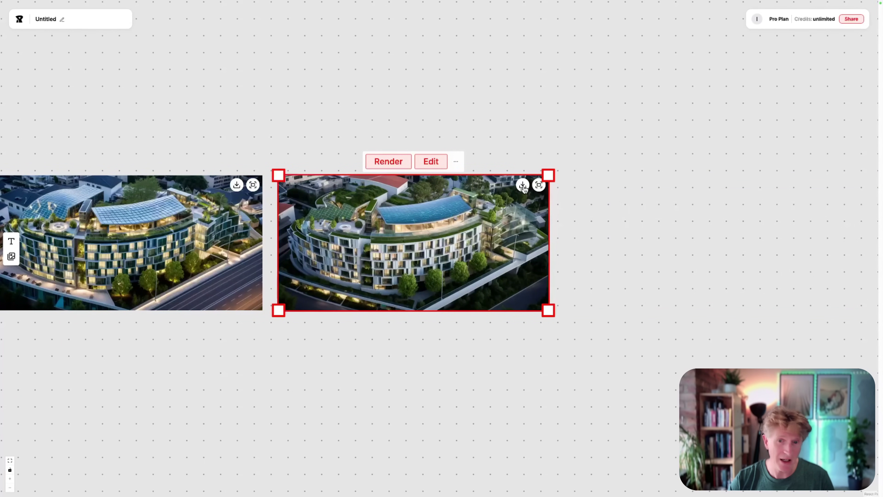
left_click(426, 161)
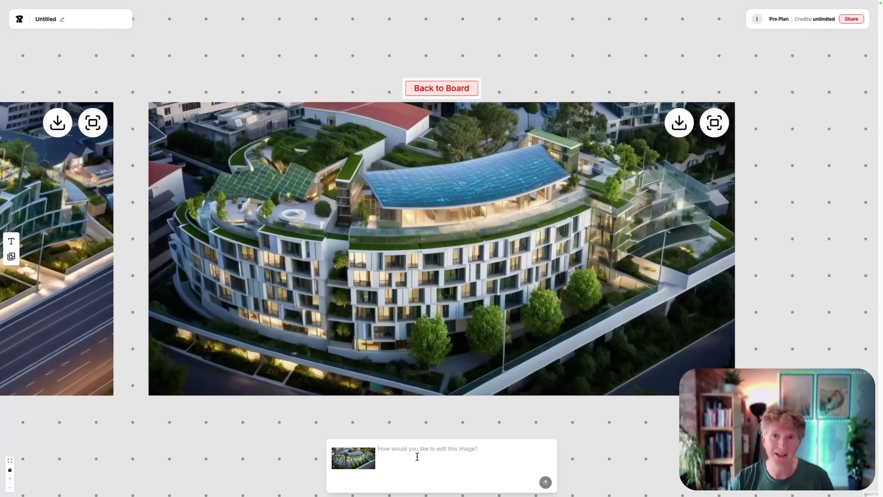
type("upsca")
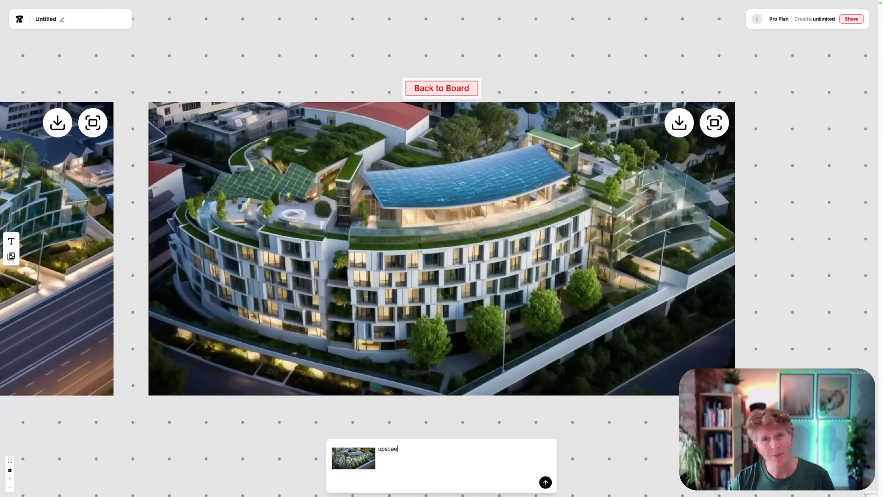
key("BackSpace")
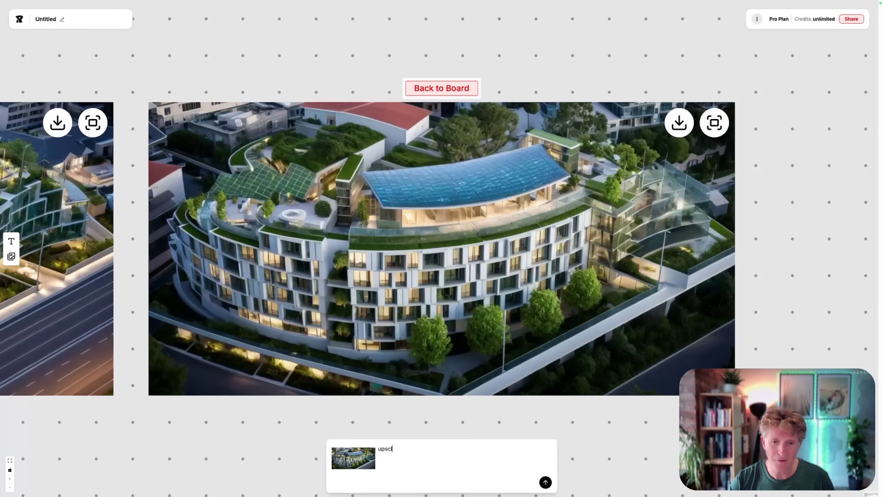
type("ale to 4k and replace white render with timber cladding")
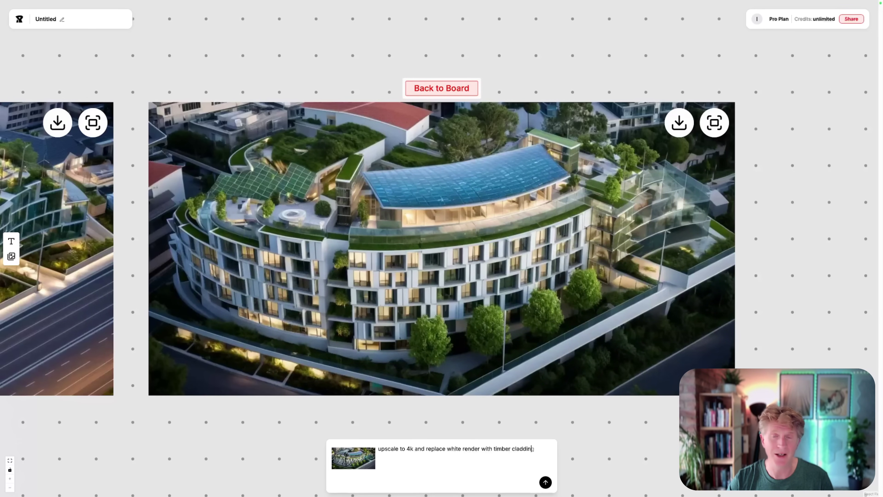
left_click(546, 482)
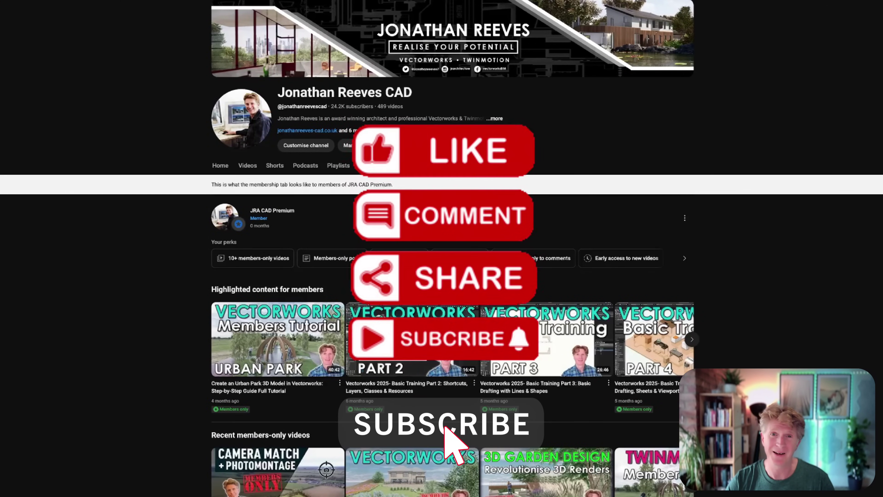
scroll(452, 279, "down", 1)
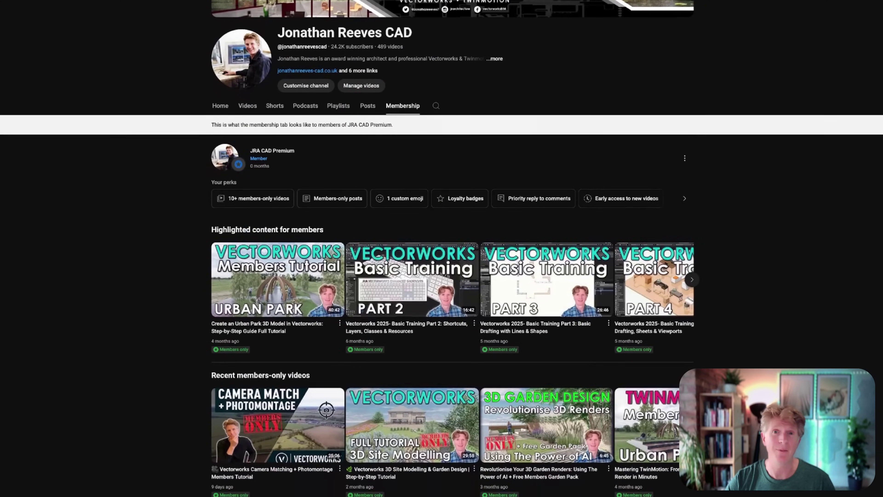
scroll(452, 248, "down", 4)
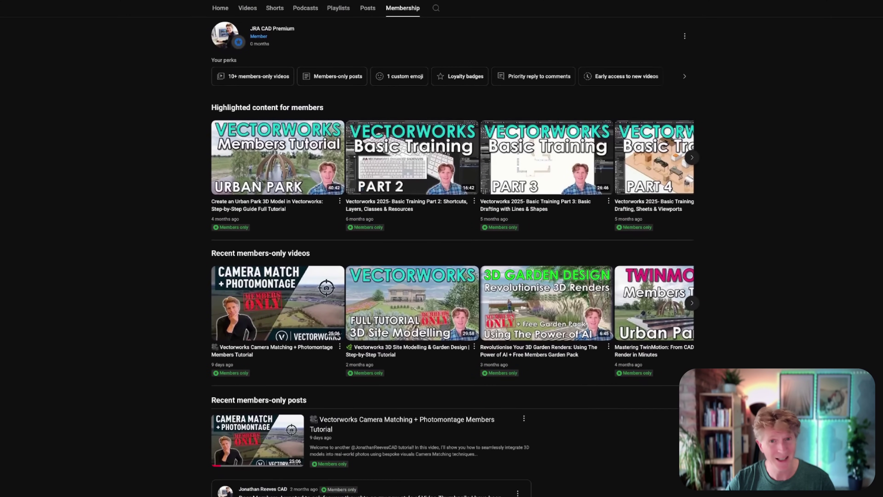
scroll(452, 248, "down", 2)
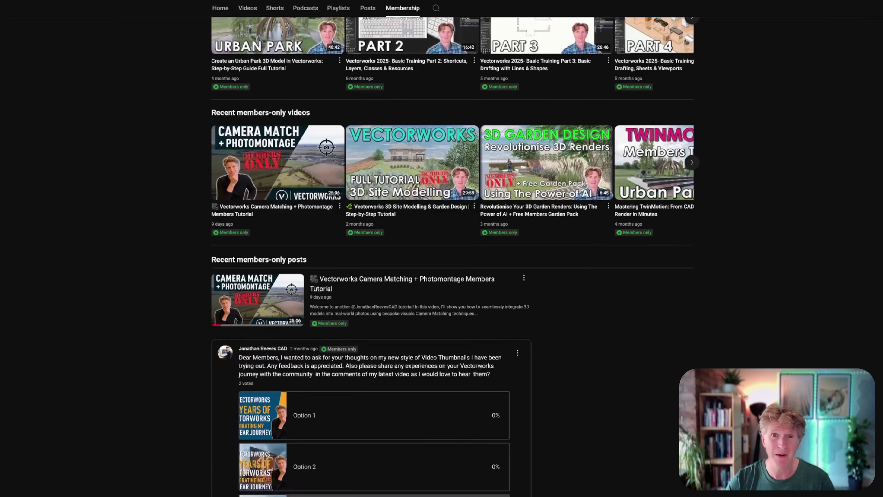
scroll(452, 248, "down", 2)
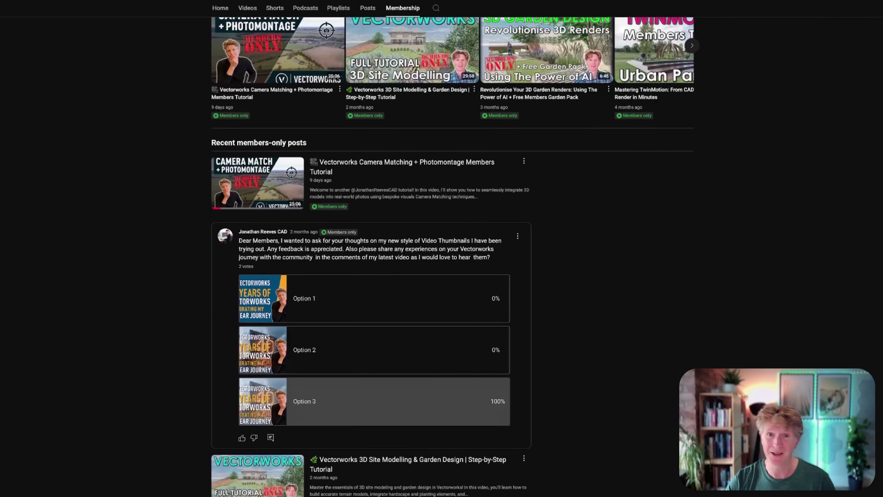